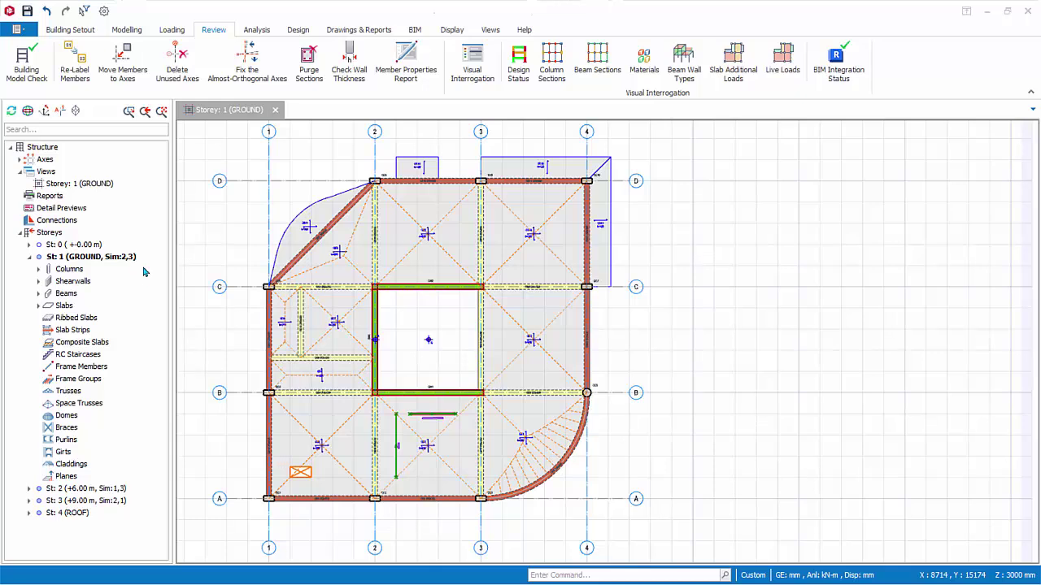
# Open the storey 0 plan and turn on the axial load display for columns in the Visual Interrogation settings.
pyautogui.doubleClick(78, 245)
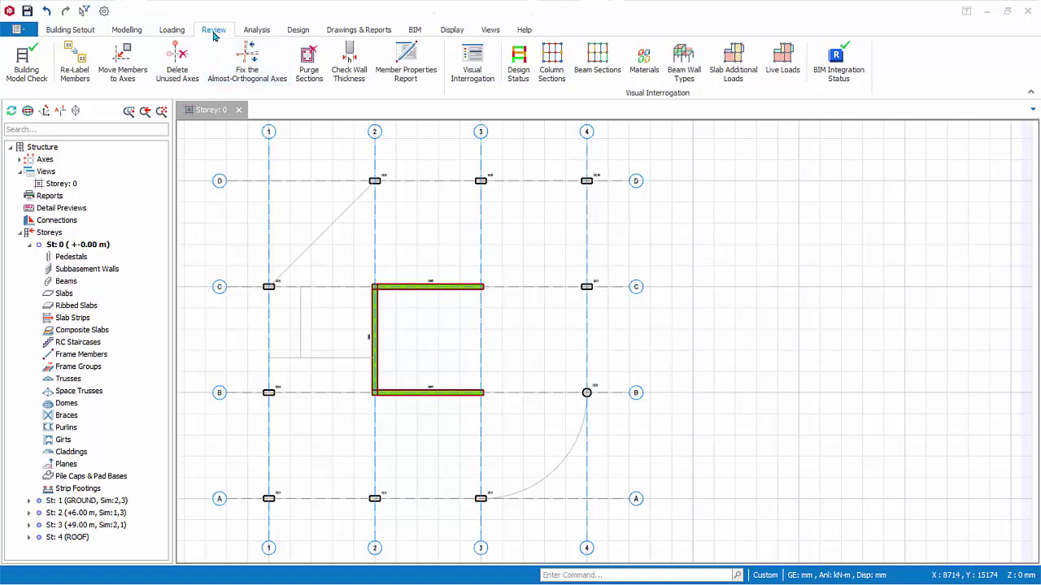
pyautogui.click(482, 72)
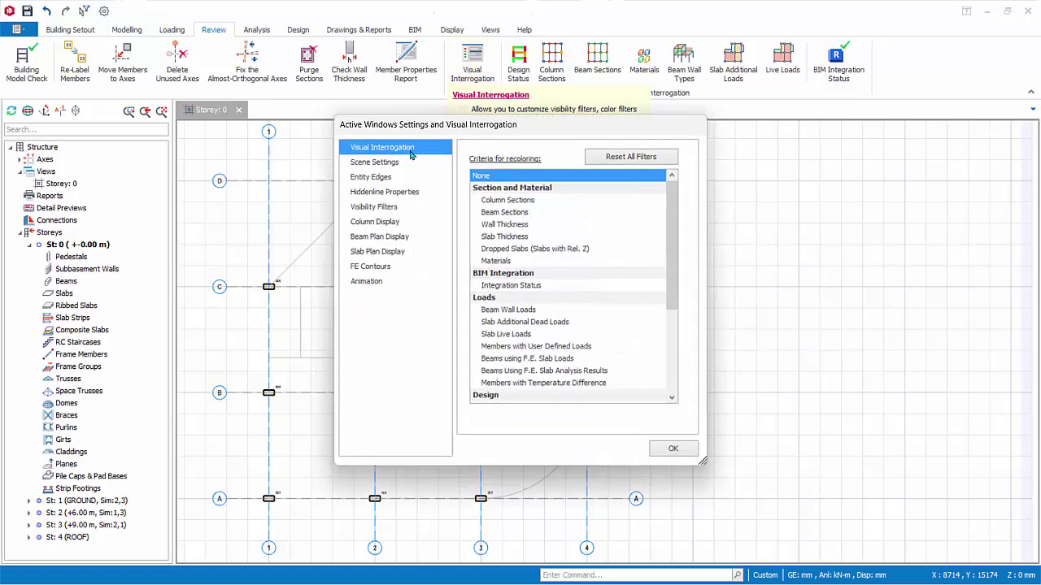
pyautogui.click(371, 228)
pyautogui.click(490, 212)
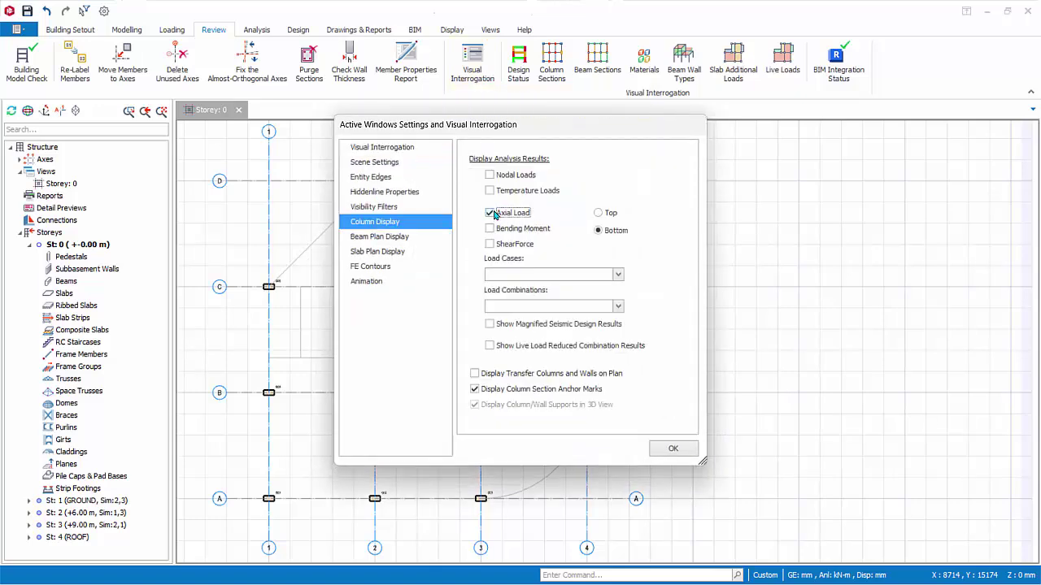
# Show the column axial loads for load cases G (Dead Loads) and Q (Live Loads).
pyautogui.click(617, 278)
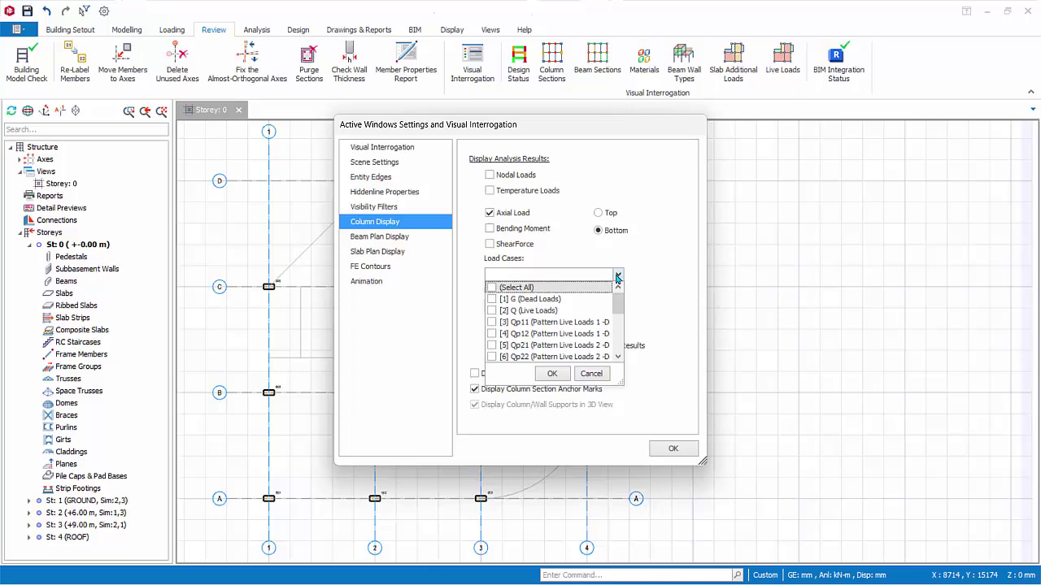
pyautogui.click(491, 299)
pyautogui.click(491, 310)
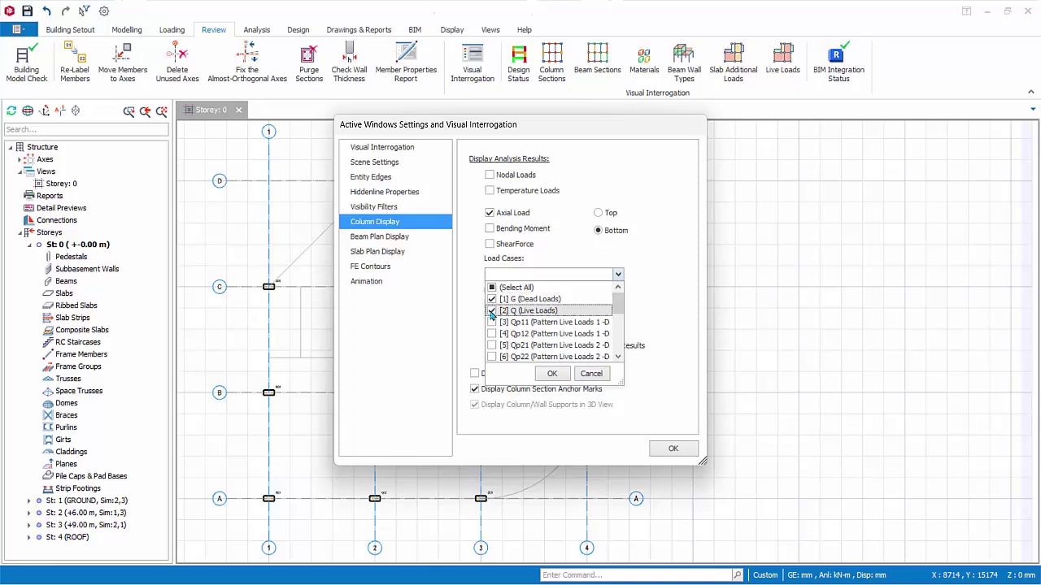
pyautogui.click(553, 375)
# Add load combination 1.35G+1.5Q to the displayed column results and apply the display settings.
pyautogui.click(618, 306)
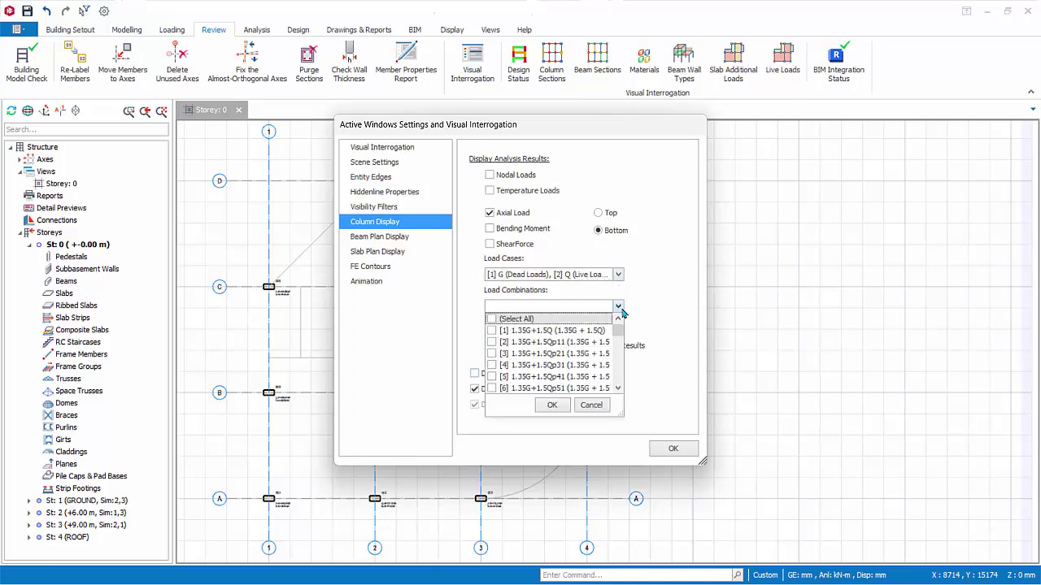
pyautogui.click(491, 331)
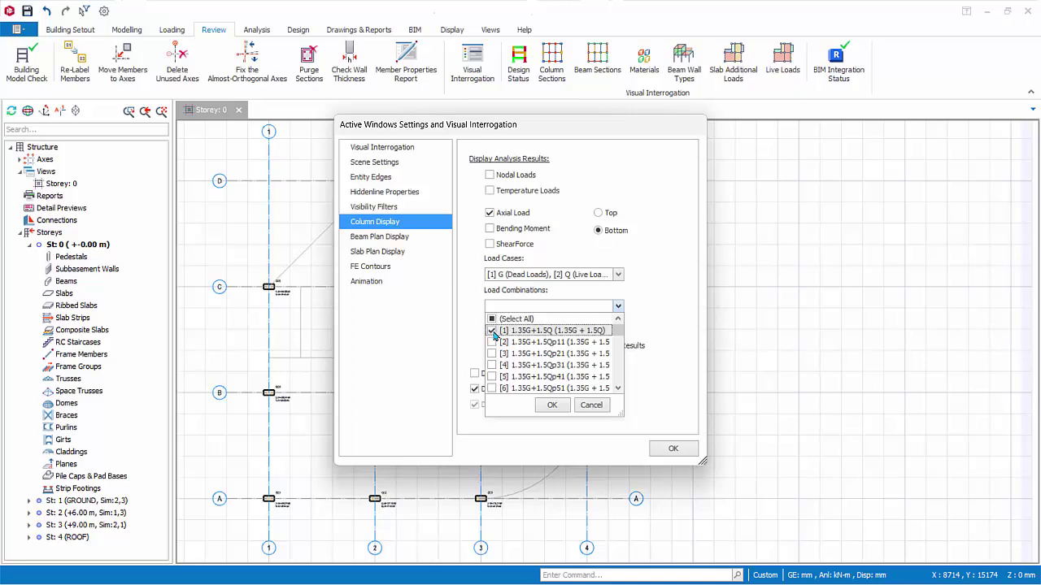
pyautogui.click(552, 405)
pyautogui.click(673, 452)
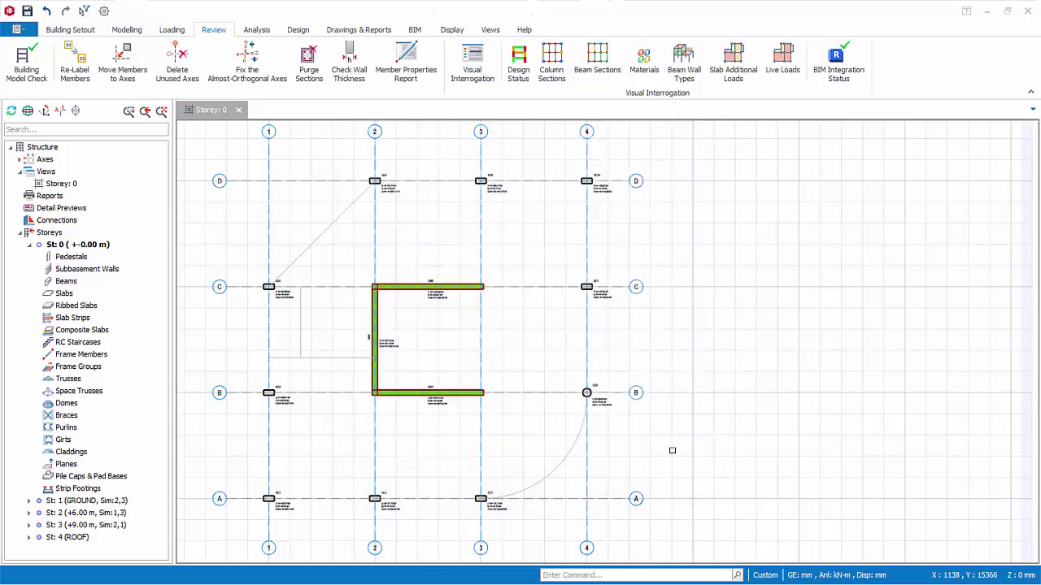
pyautogui.scroll(5, 739, 393)
pyautogui.scroll(-5, 608, 341)
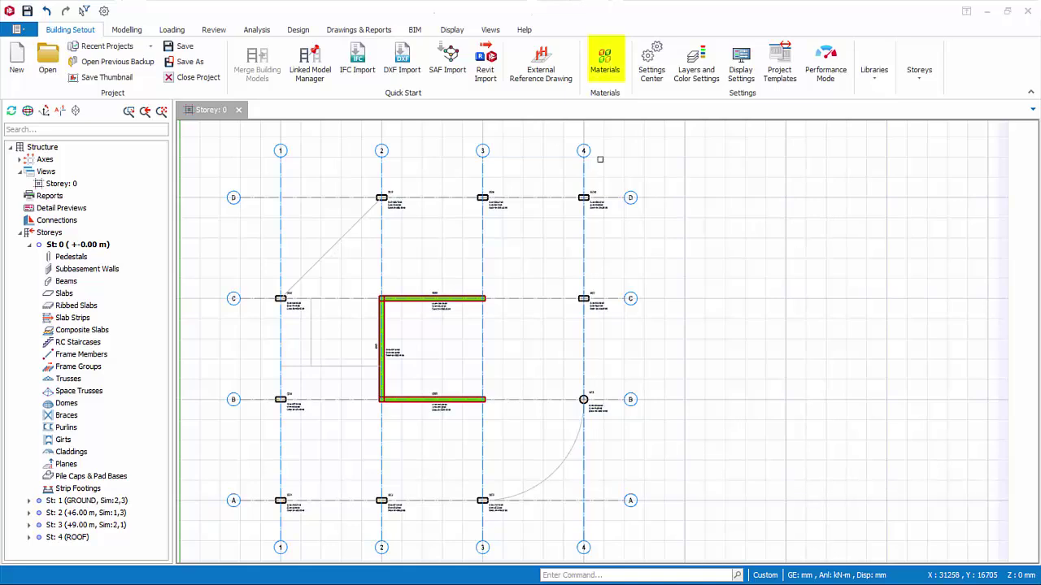
# Examine the foundation floor materials and the Grade 500 (Type 2) rebar diameters enabled for footings, leaving them unedited.
pyautogui.click(608, 71)
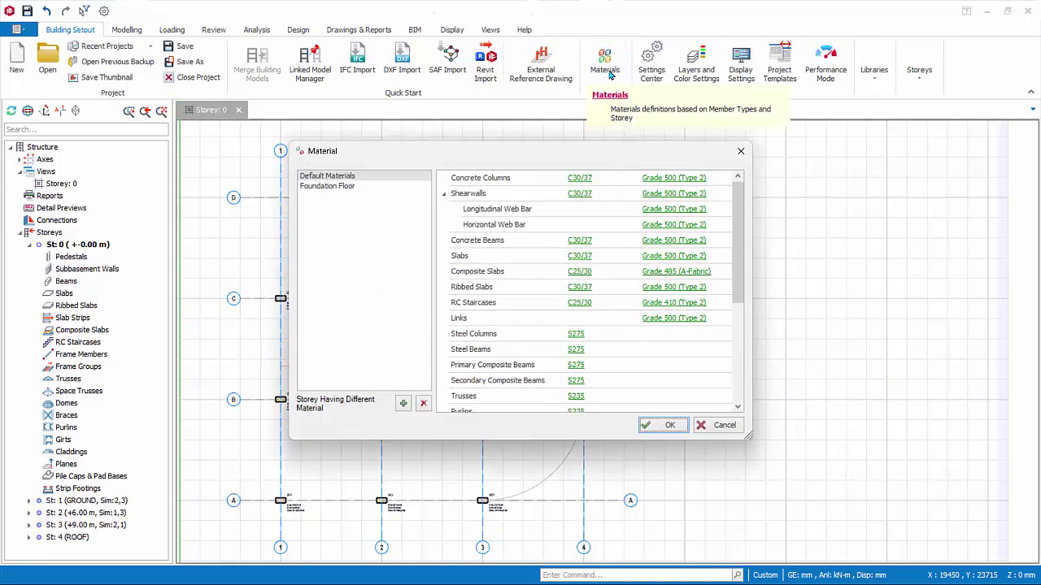
pyautogui.click(343, 186)
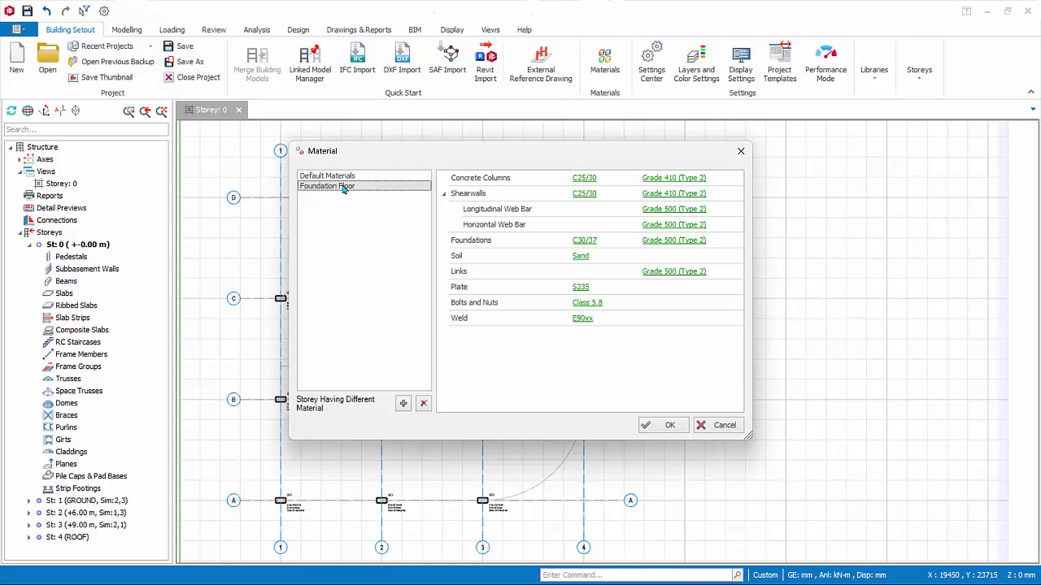
pyautogui.click(665, 243)
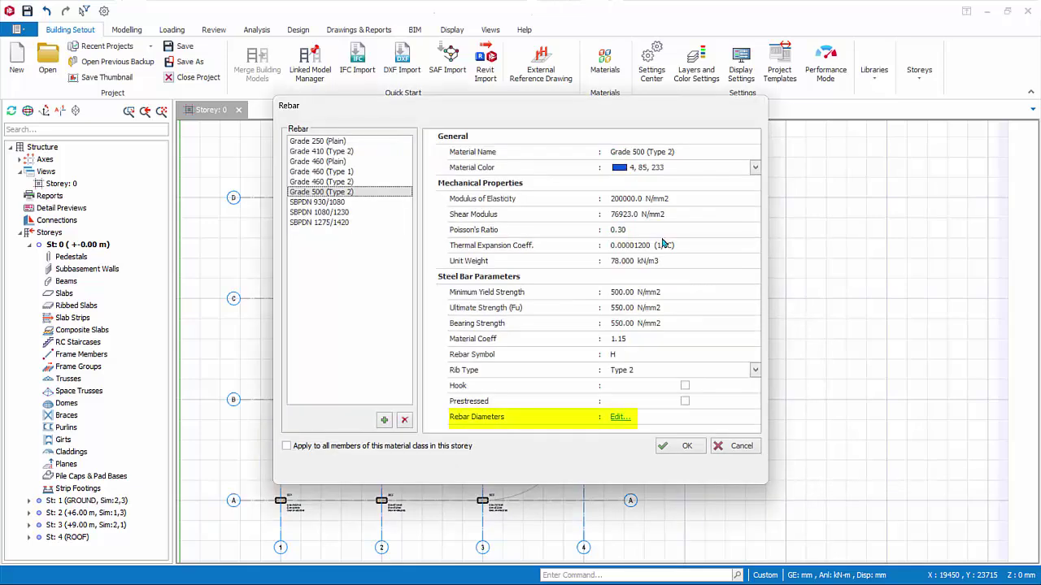
pyautogui.click(615, 418)
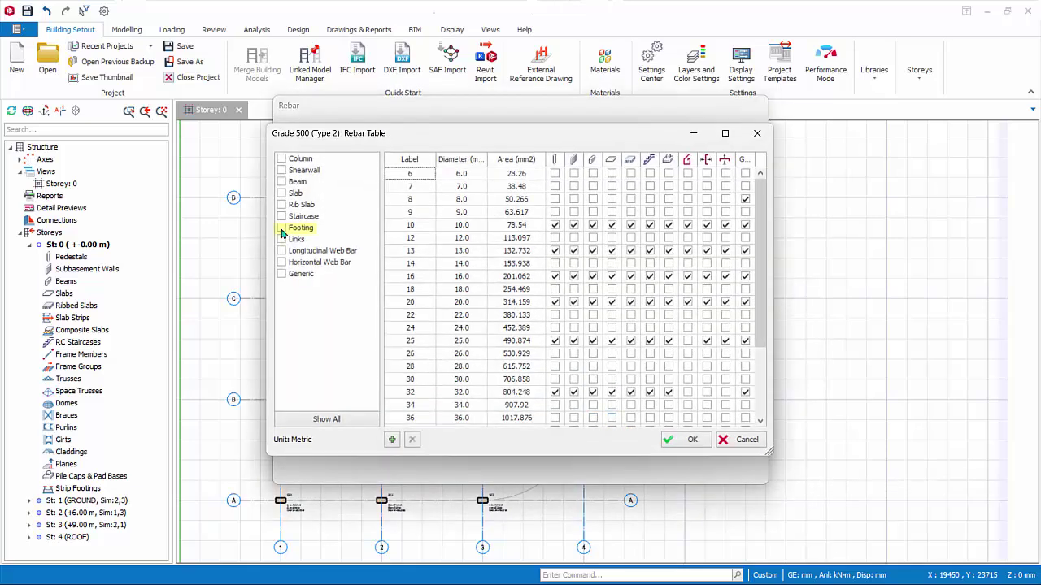
pyautogui.click(281, 228)
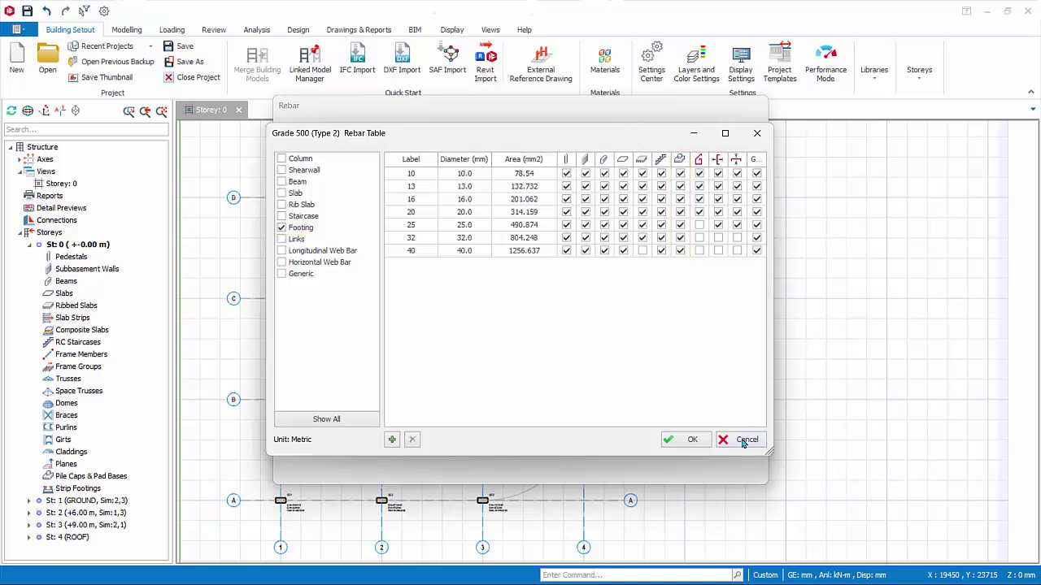
pyautogui.click(742, 440)
pyautogui.click(741, 447)
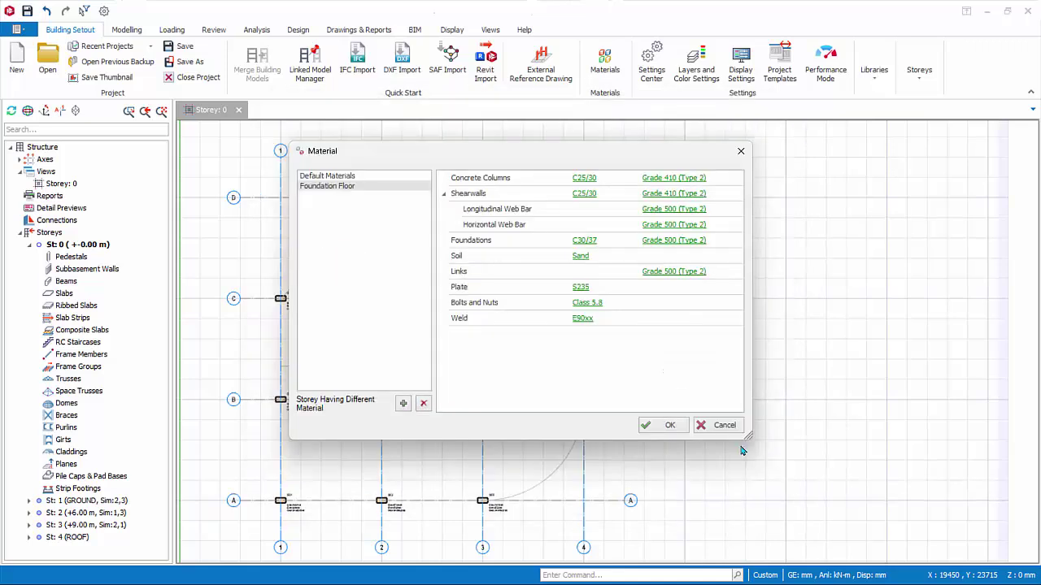
pyautogui.click(714, 425)
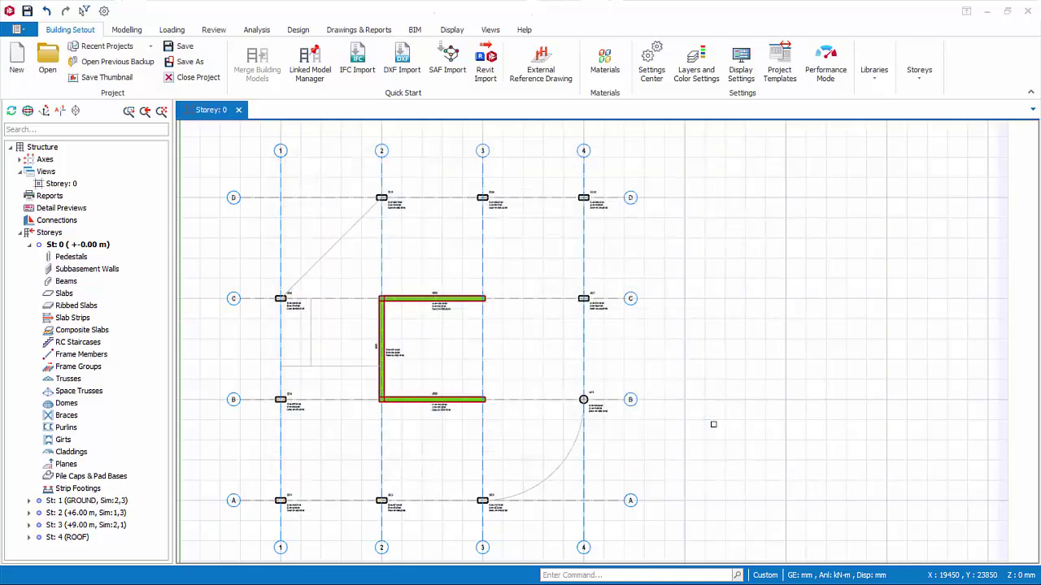
# Review the general and design foundation settings, and set the default pile shaft type for pile caps to Square.
pyautogui.click(651, 73)
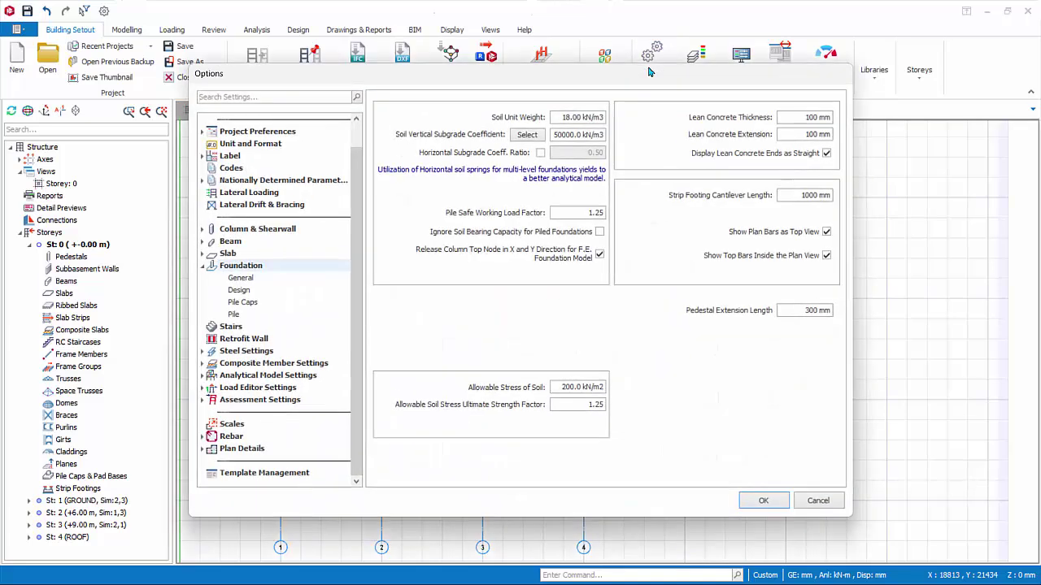
pyautogui.click(244, 279)
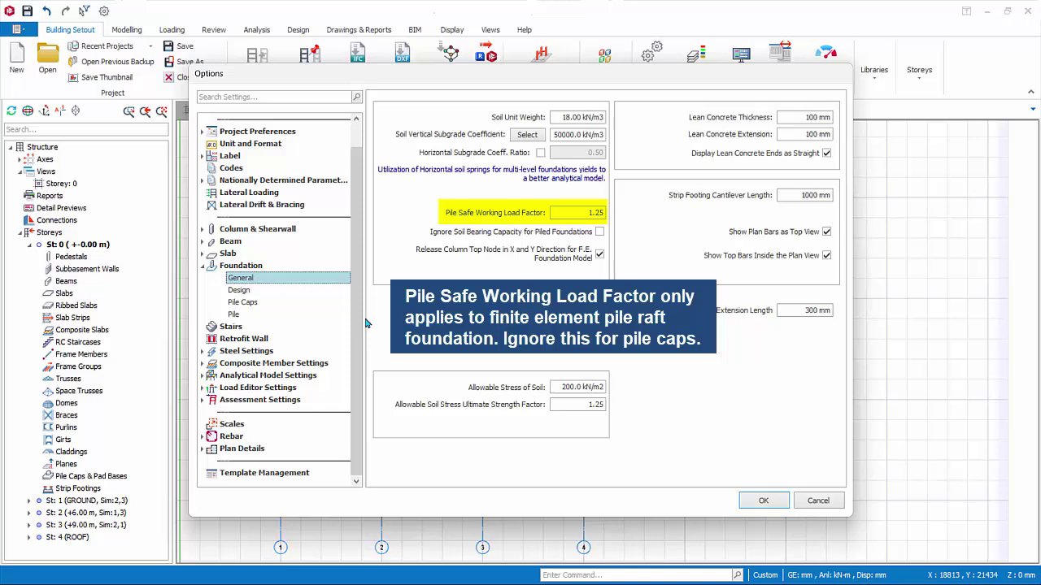
pyautogui.click(239, 291)
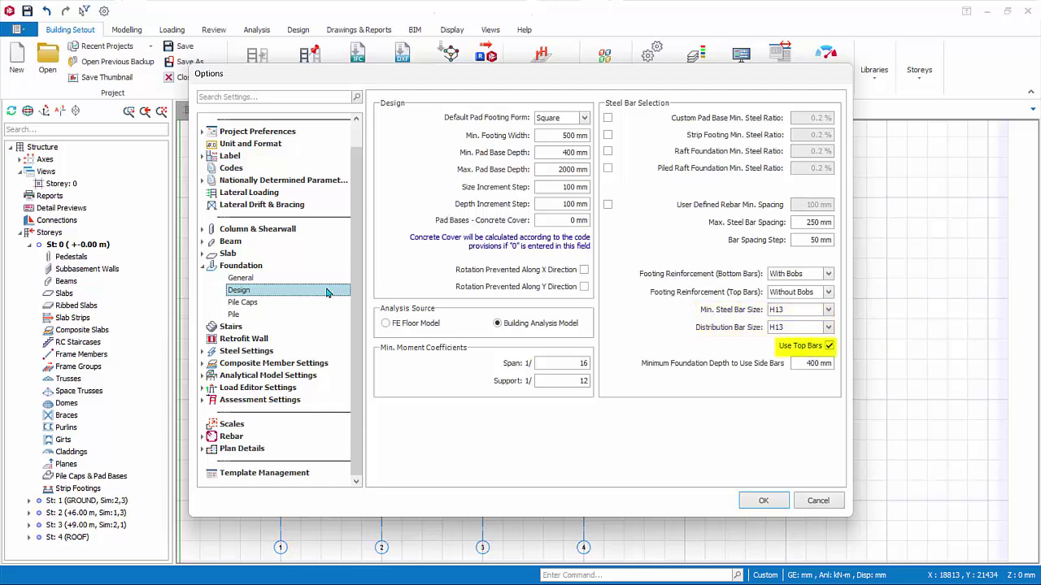
pyautogui.click(253, 306)
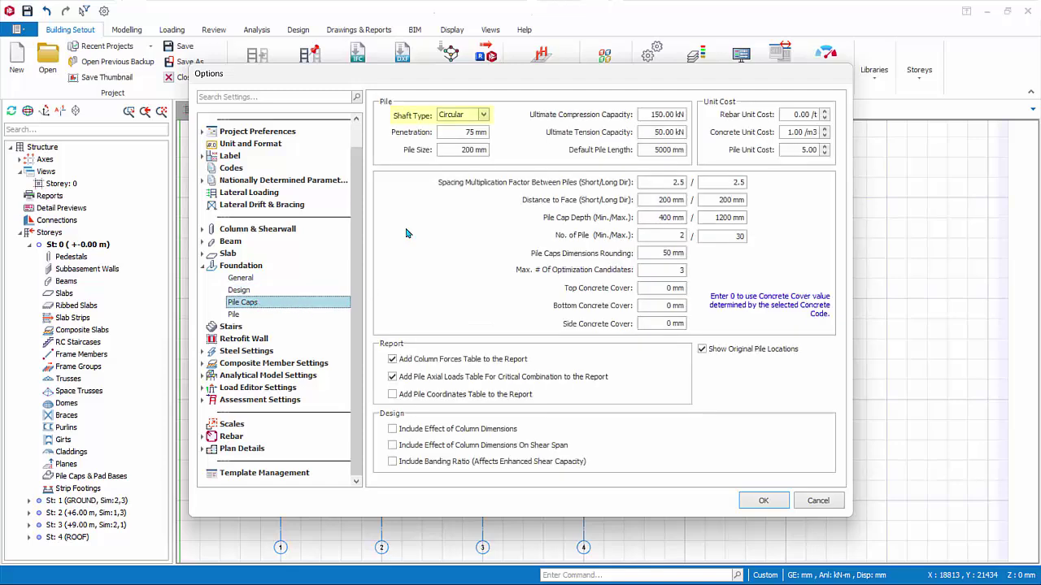
pyautogui.click(484, 117)
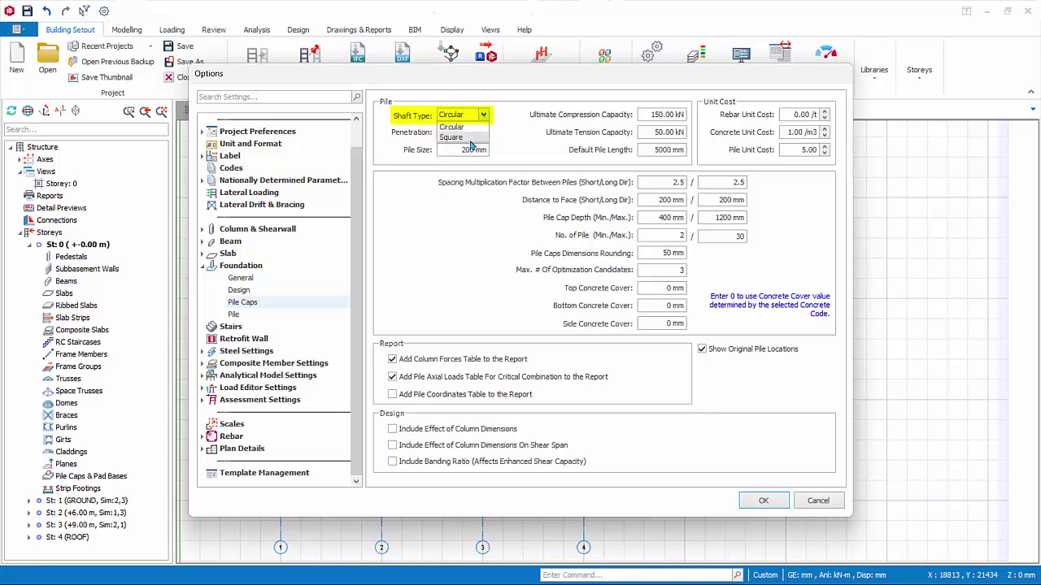
pyautogui.click(470, 138)
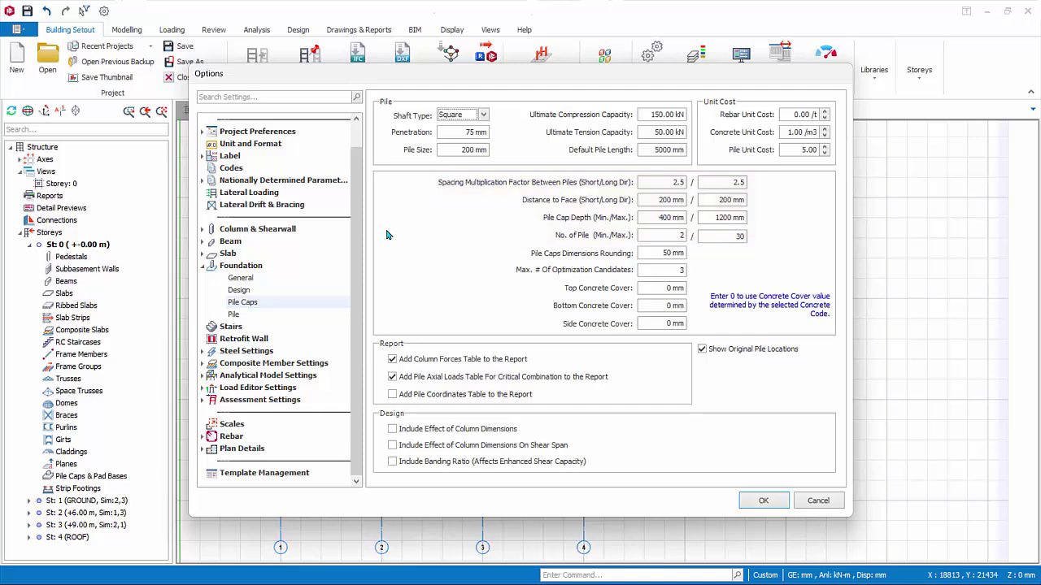
pyautogui.click(763, 500)
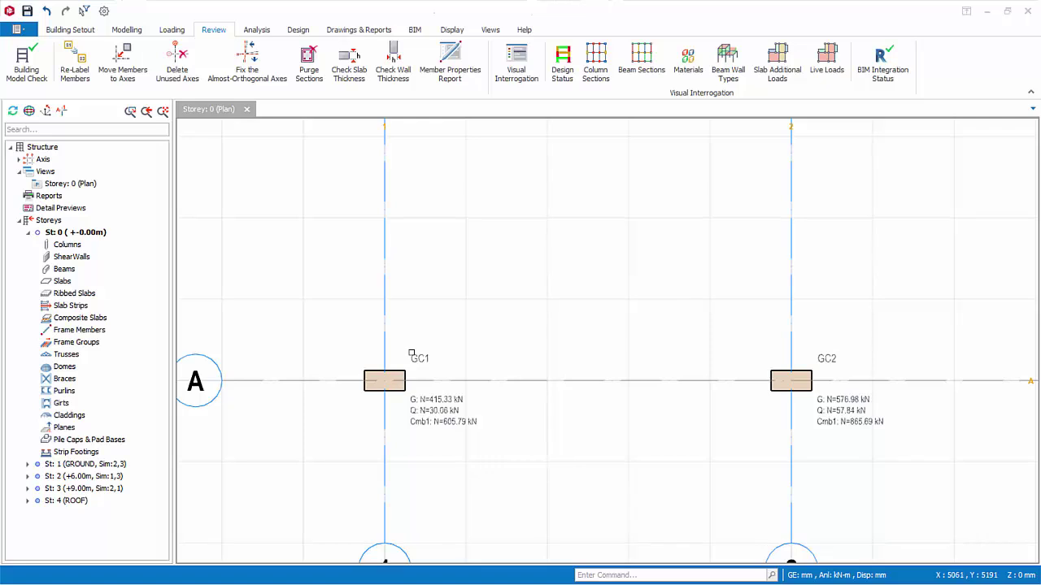
# Insert a pile cap under column GC1 at the intersection of axes 1 and A and run its automatic design.
pyautogui.click(384, 381)
pyautogui.rightClick(424, 362)
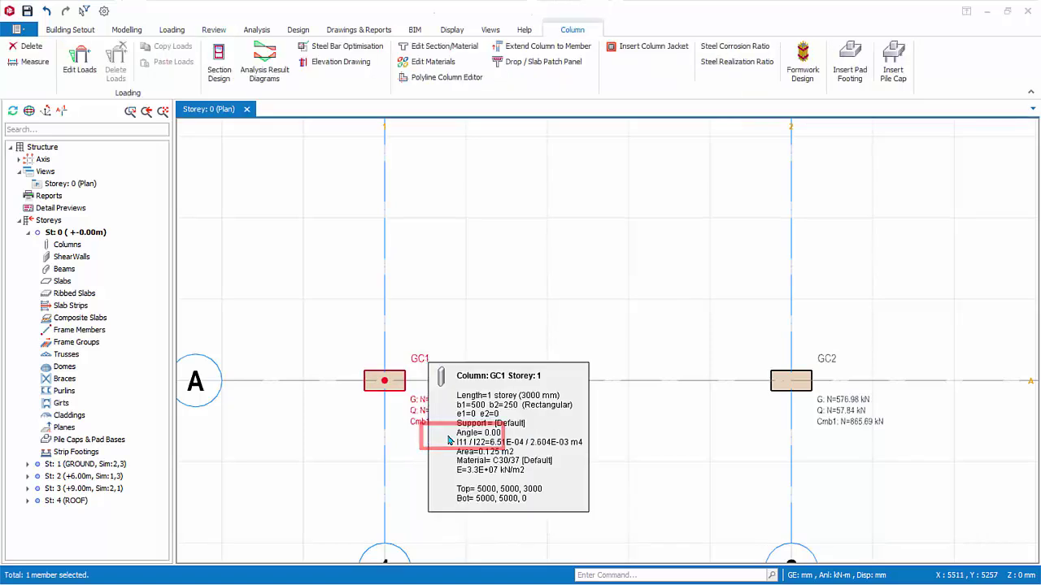
pyautogui.click(450, 437)
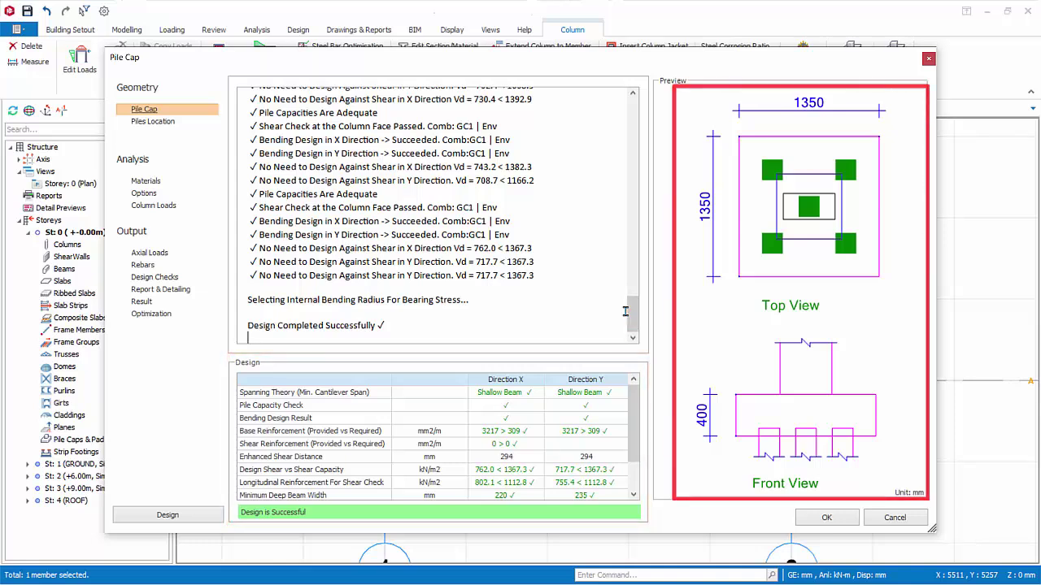
# Try the pile cap with the number of piles set to 4, and rerun the automatic design.
pyautogui.click(145, 109)
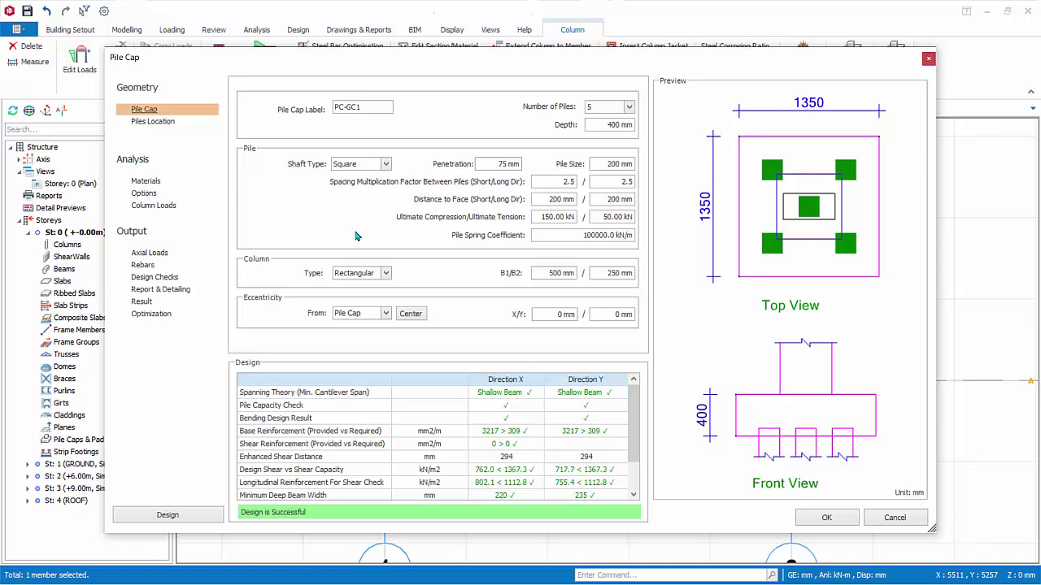
pyautogui.click(631, 108)
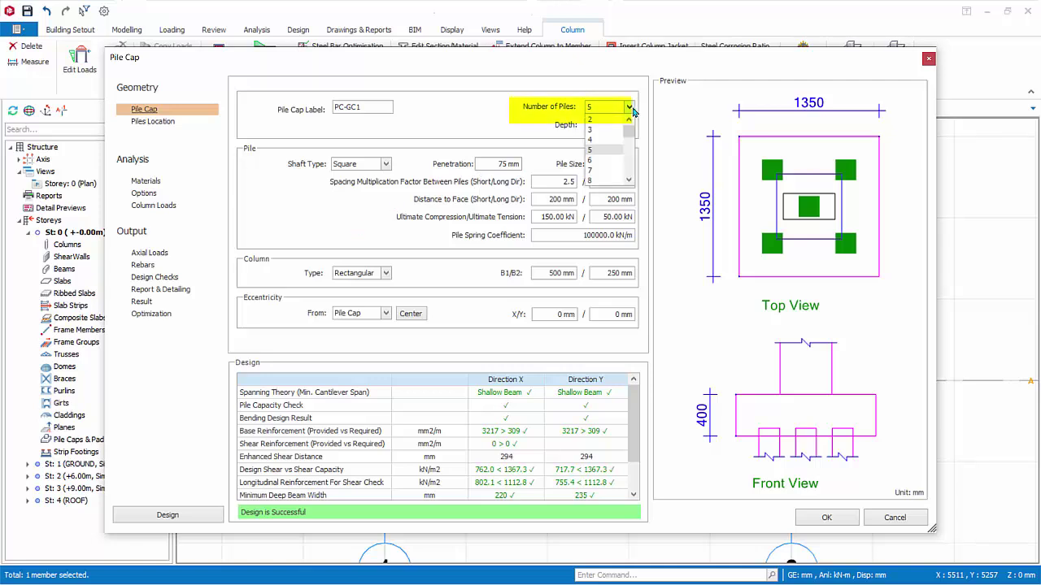
pyautogui.click(590, 141)
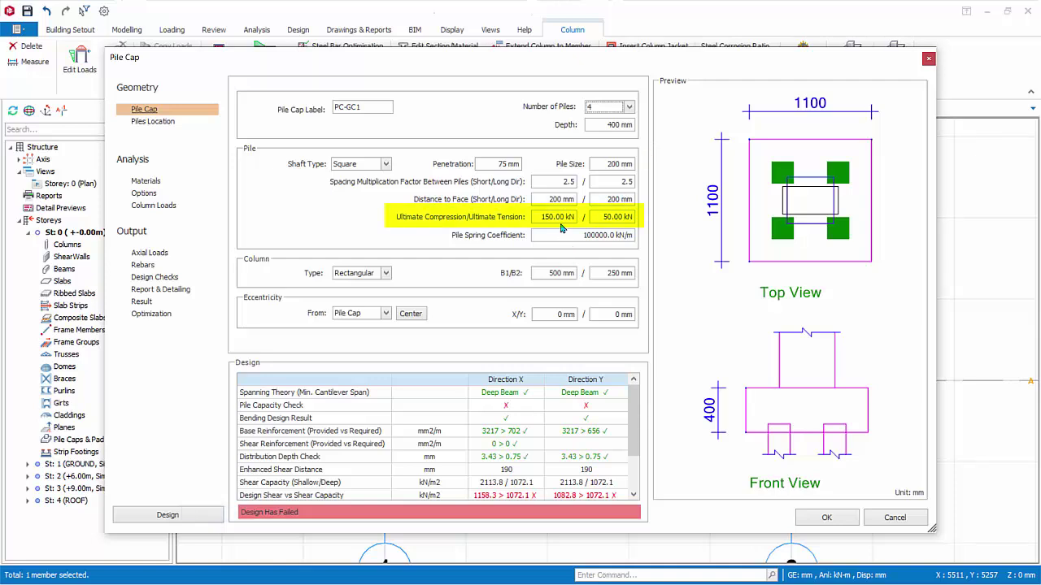
pyautogui.moveTo(541, 217); pyautogui.dragTo(586, 216)
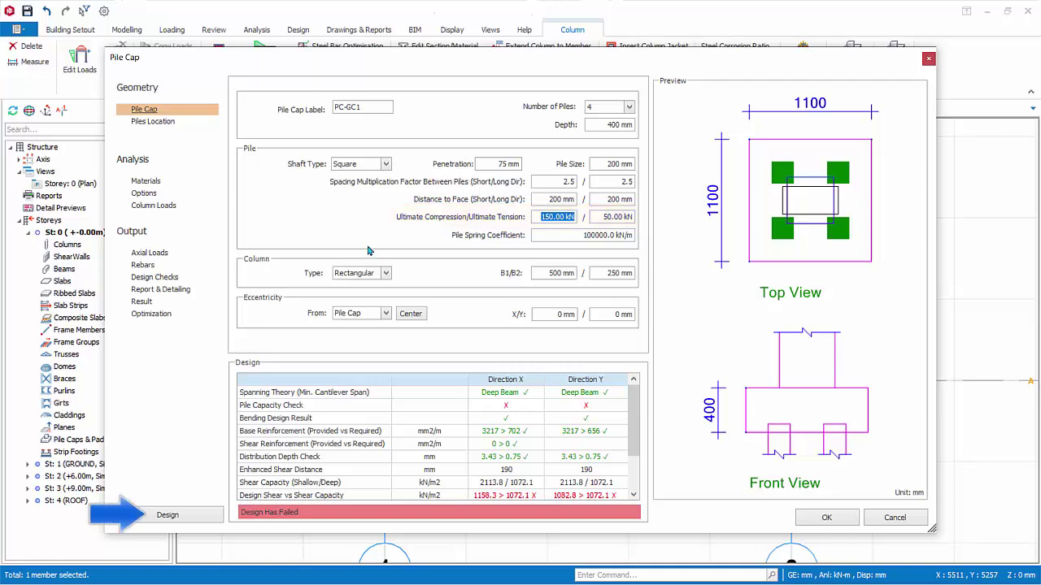
pyautogui.click(178, 518)
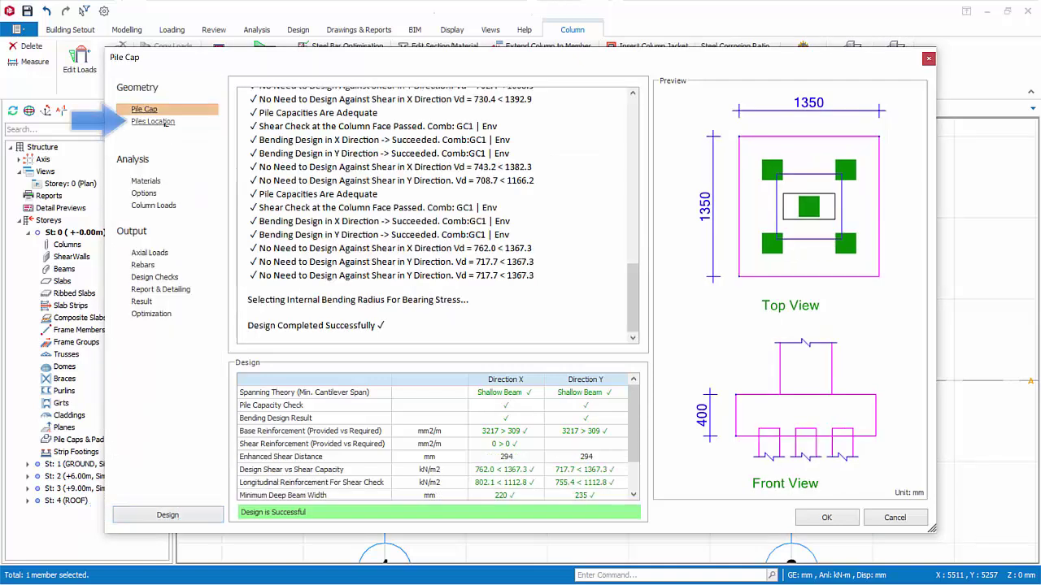
# Set the X offset of pile 1 to 100 in the pile location table.
pyautogui.click(165, 123)
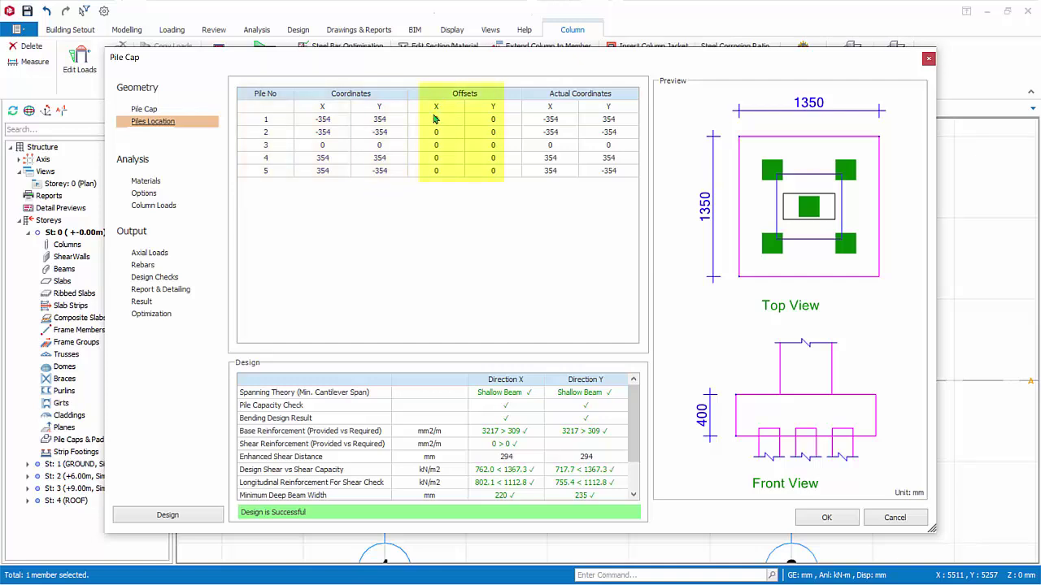
pyautogui.click(436, 119)
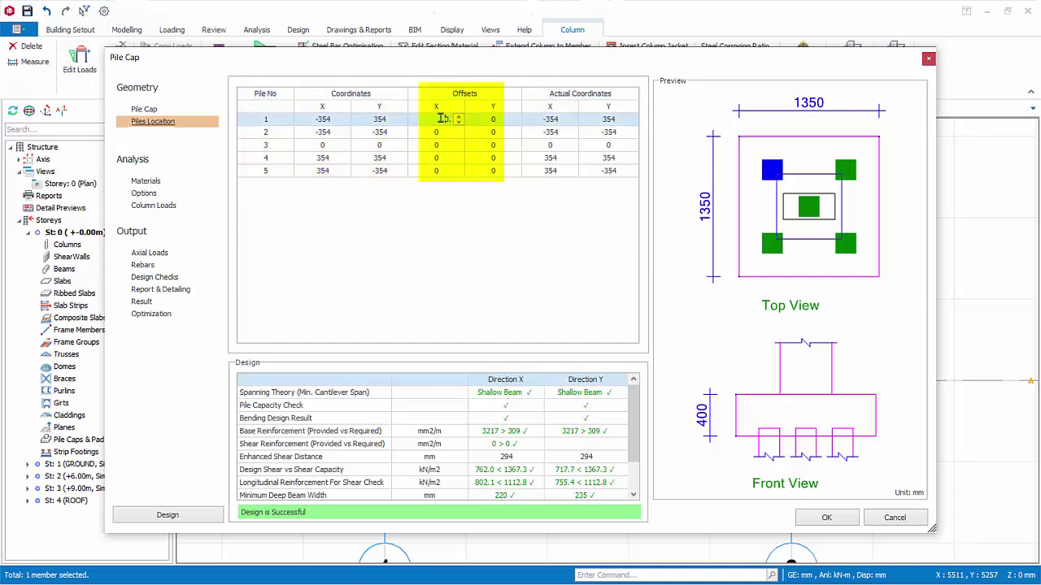
pyautogui.moveTo(441, 118); pyautogui.dragTo(457, 119)
pyautogui.write('100')
pyautogui.press('Return')
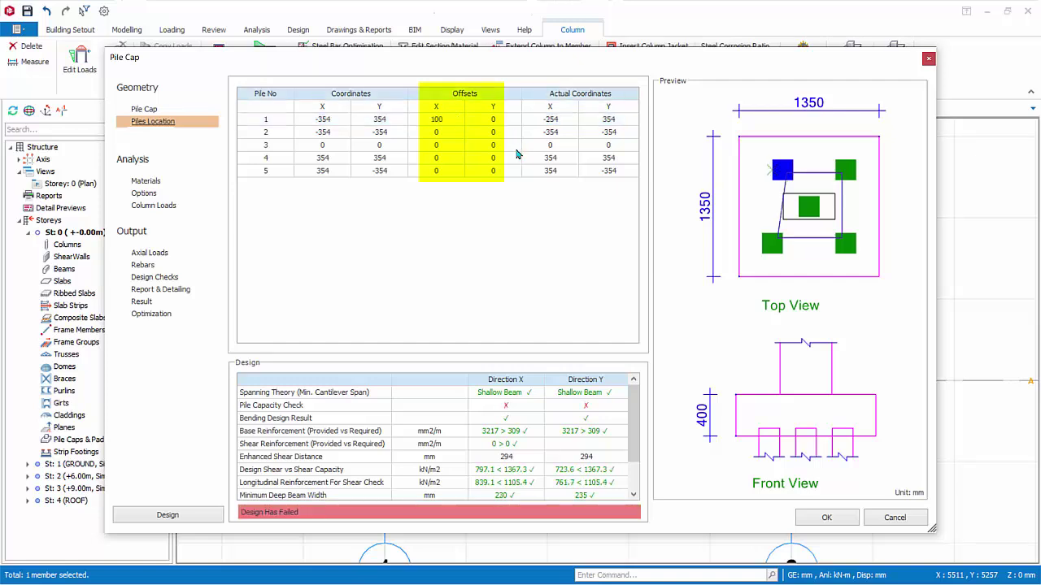
# Reset the X offset of pile 1 to 0.
pyautogui.click(439, 119)
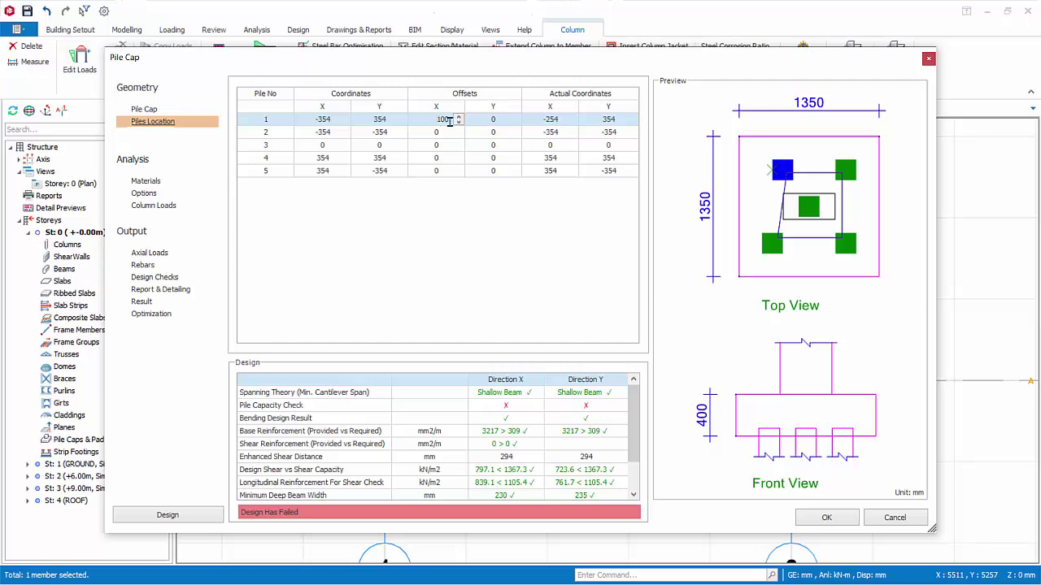
pyautogui.moveTo(452, 121); pyautogui.dragTo(435, 119)
pyautogui.write('0.')
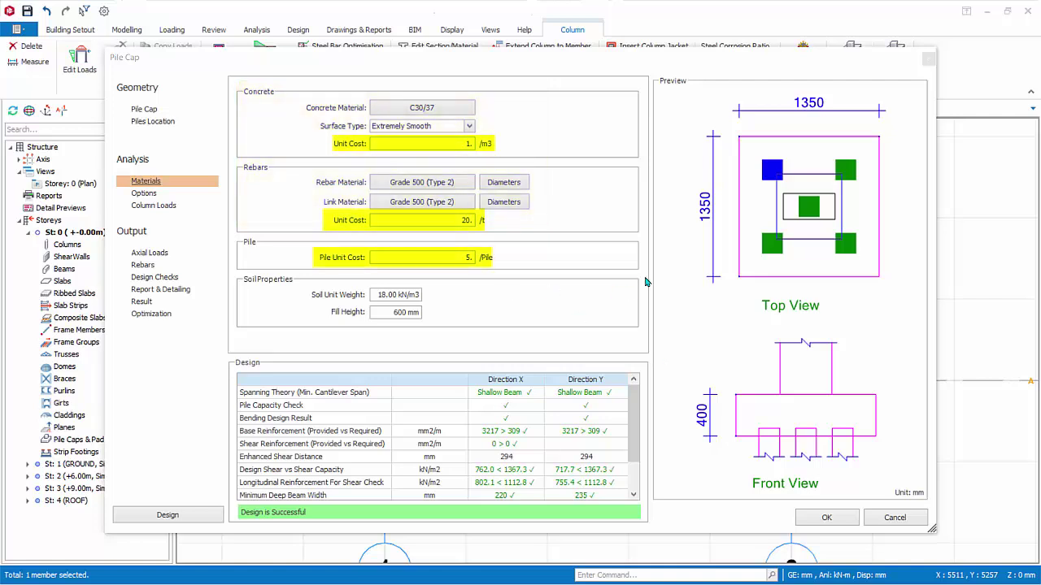
# Review the pile cap design options, and view the column loads for All Combinations before returning the loading to Envelope.
pyautogui.click(140, 194)
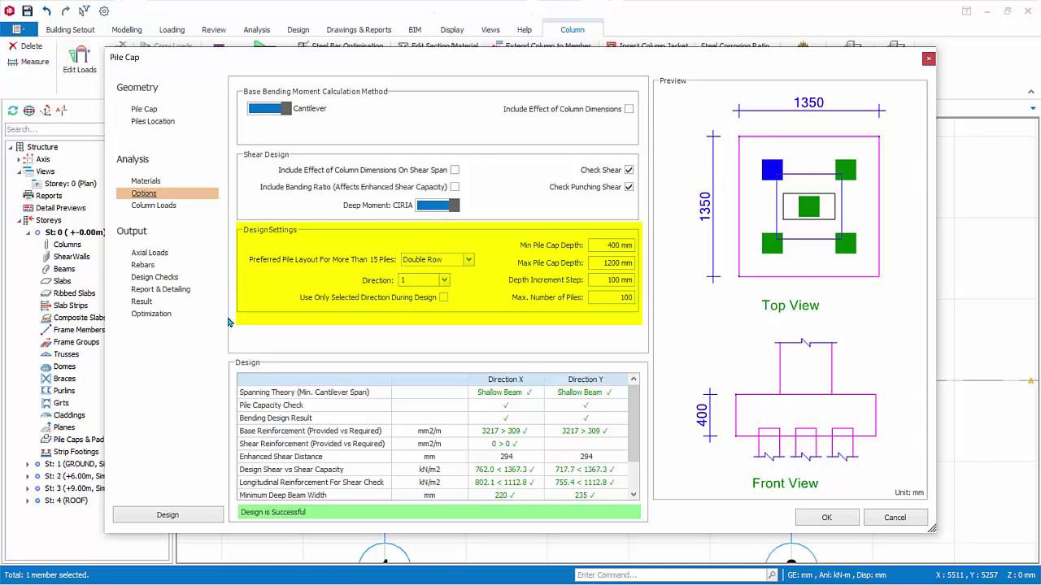
pyautogui.click(145, 206)
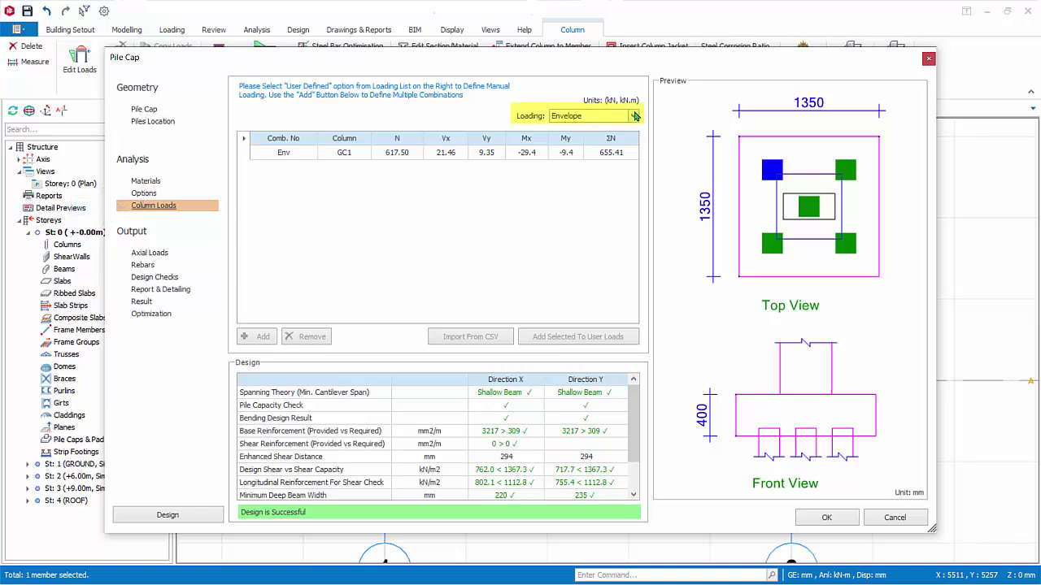
pyautogui.click(633, 116)
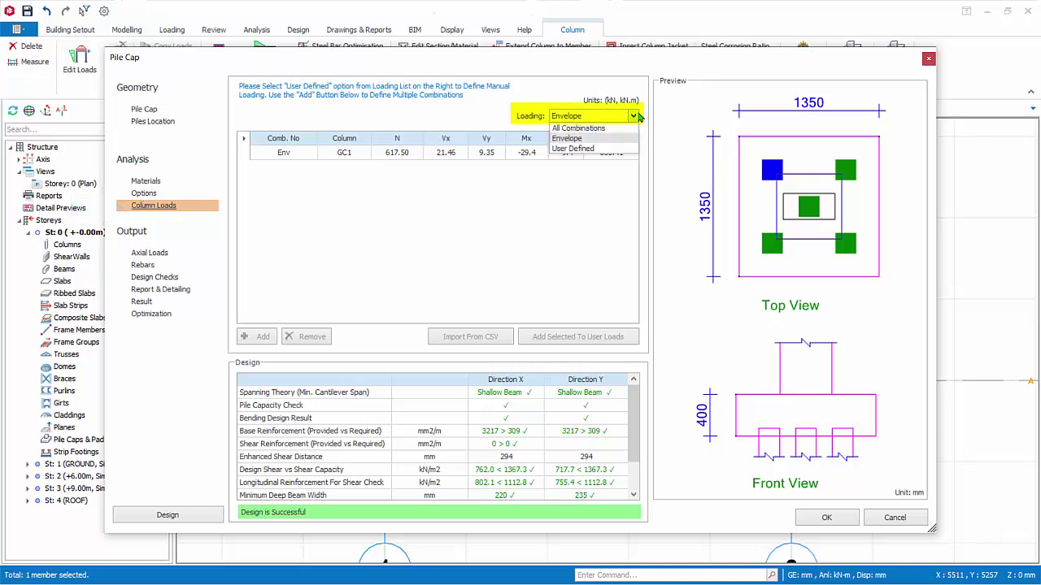
pyautogui.click(612, 129)
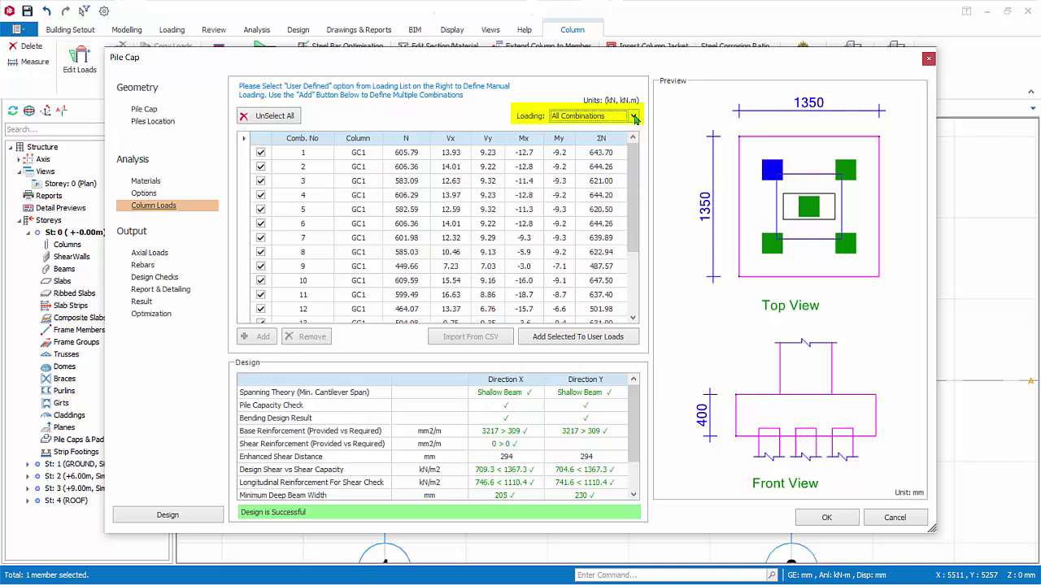
pyautogui.click(634, 119)
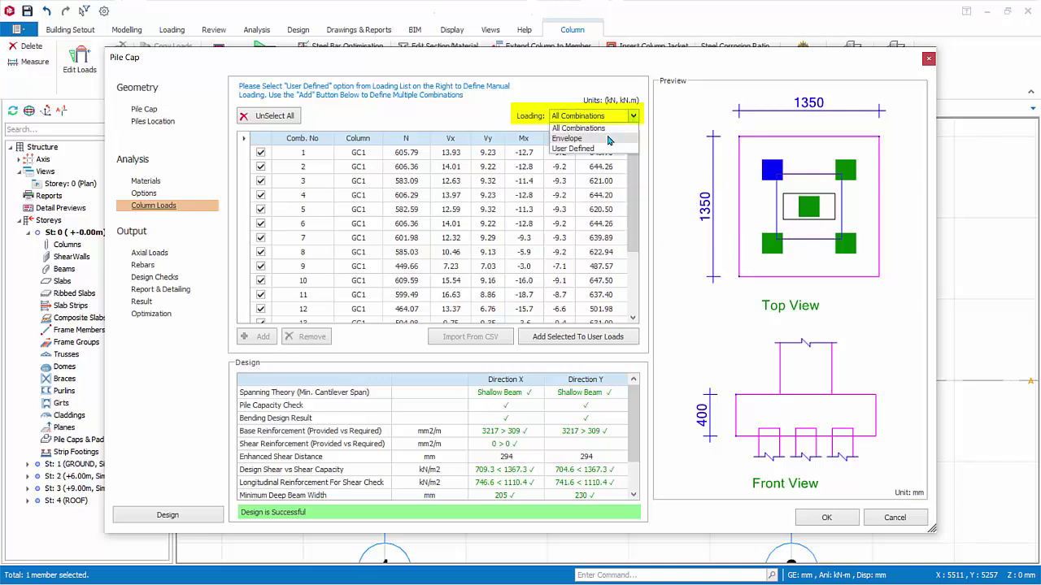
pyautogui.click(633, 130)
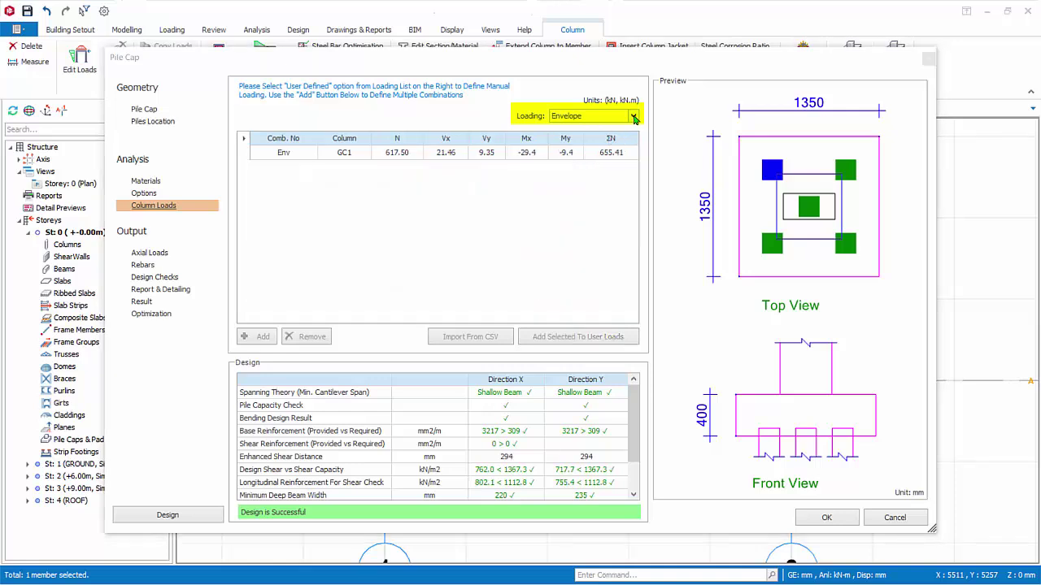
# Switch the column loading to User Defined and set the axial load N of column GC1 to 700.
pyautogui.click(635, 116)
pyautogui.click(594, 146)
pyautogui.click(401, 152)
pyautogui.write('7')
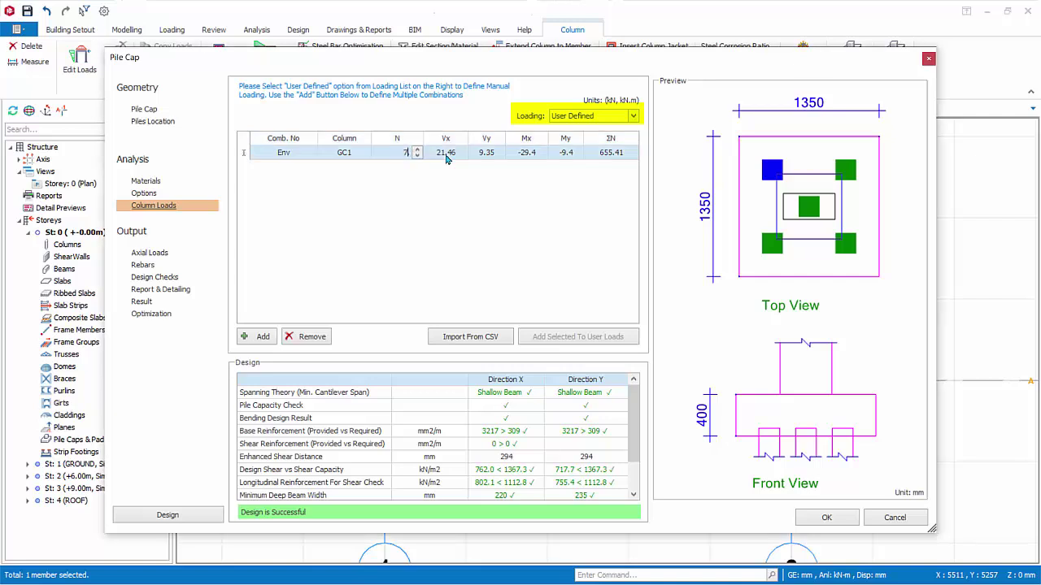
pyautogui.write('00')
pyautogui.click(448, 157)
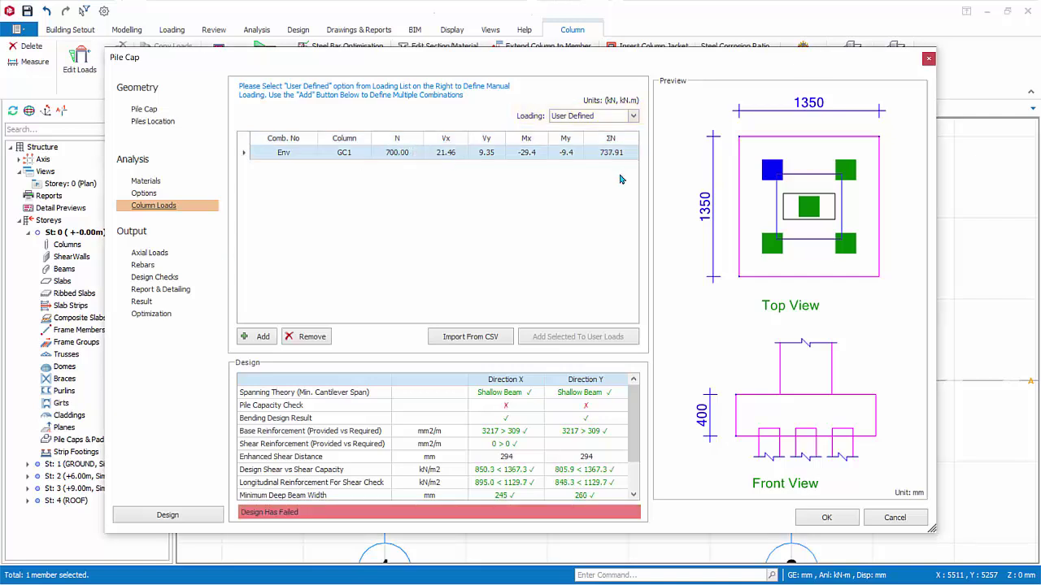
pyautogui.click(454, 338)
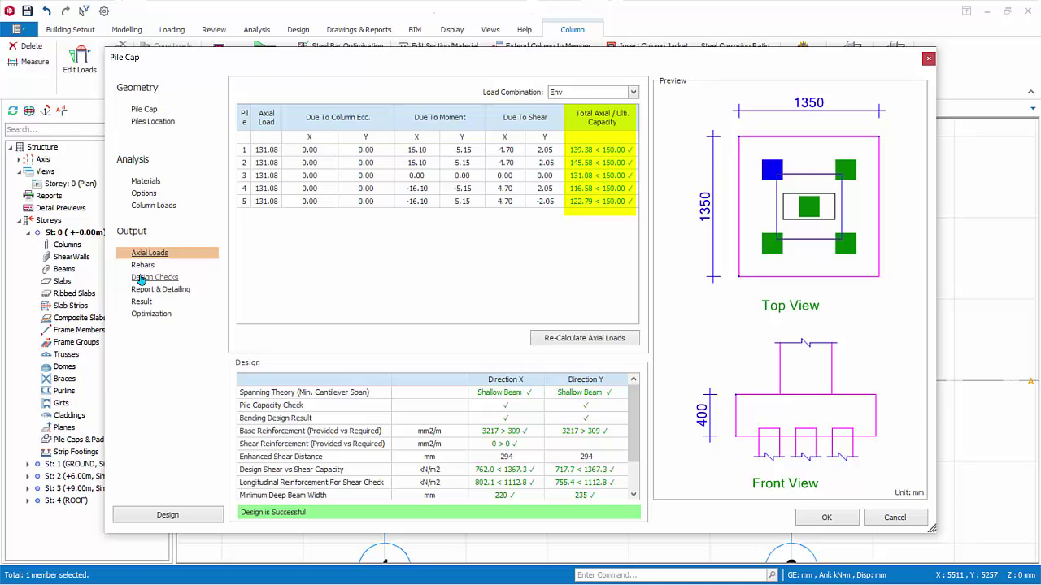
# Review the Base (X) rebar diameter options and spacing, along with the pile cap's design checks.
pyautogui.click(143, 265)
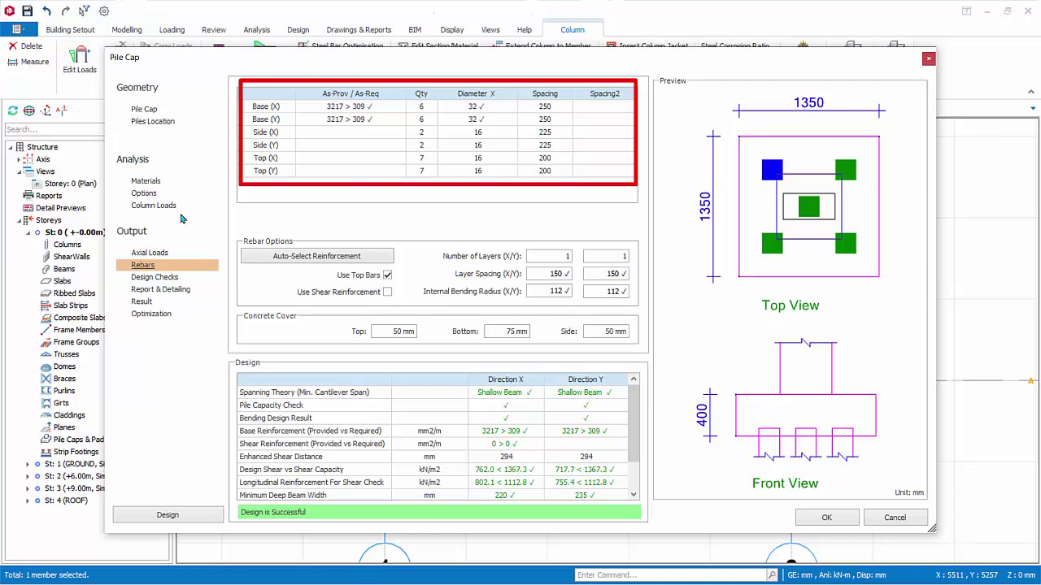
pyautogui.click(486, 107)
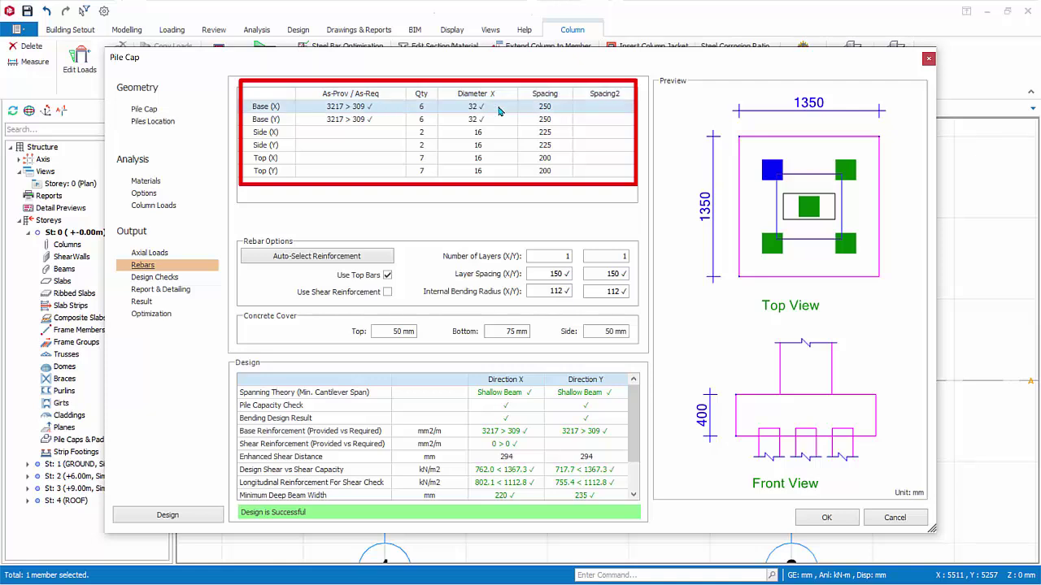
pyautogui.click(509, 106)
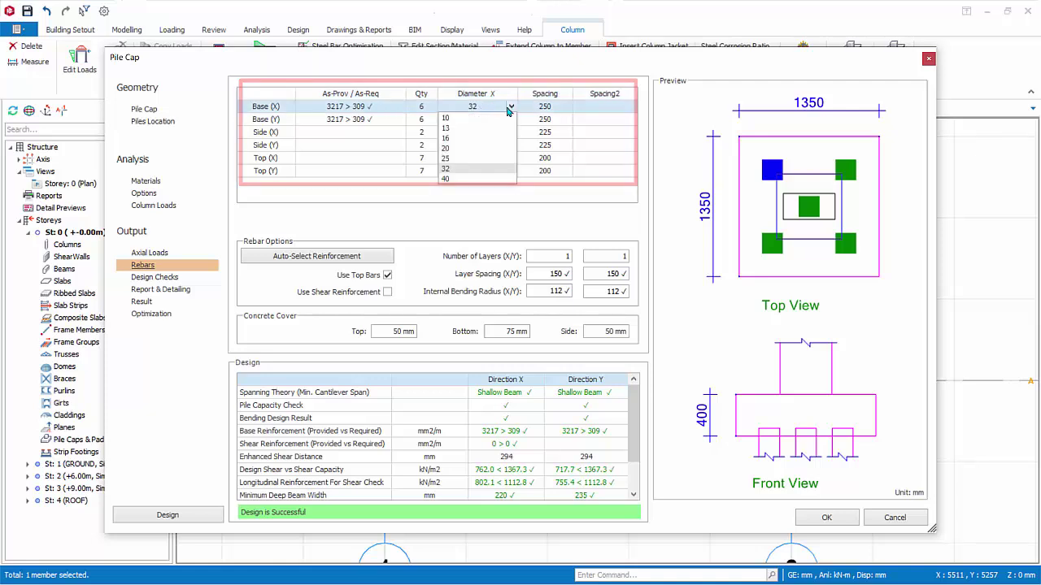
pyautogui.click(510, 106)
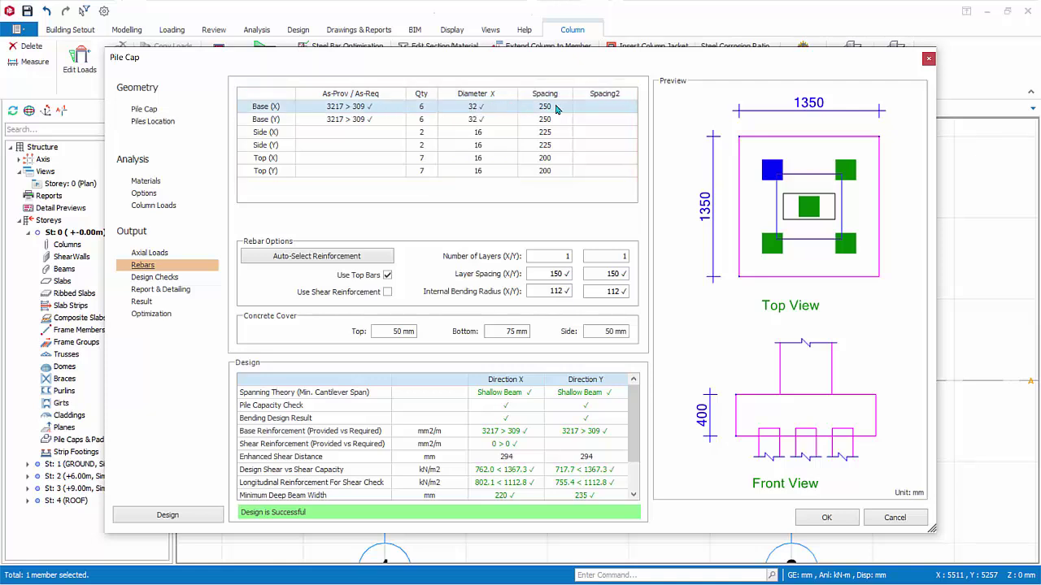
pyautogui.click(553, 107)
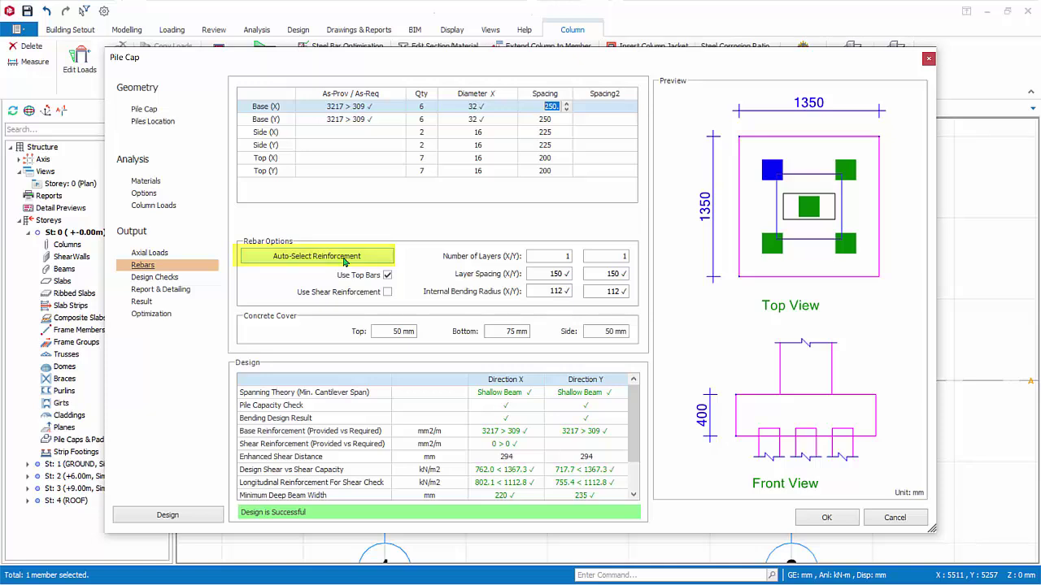
pyautogui.click(167, 278)
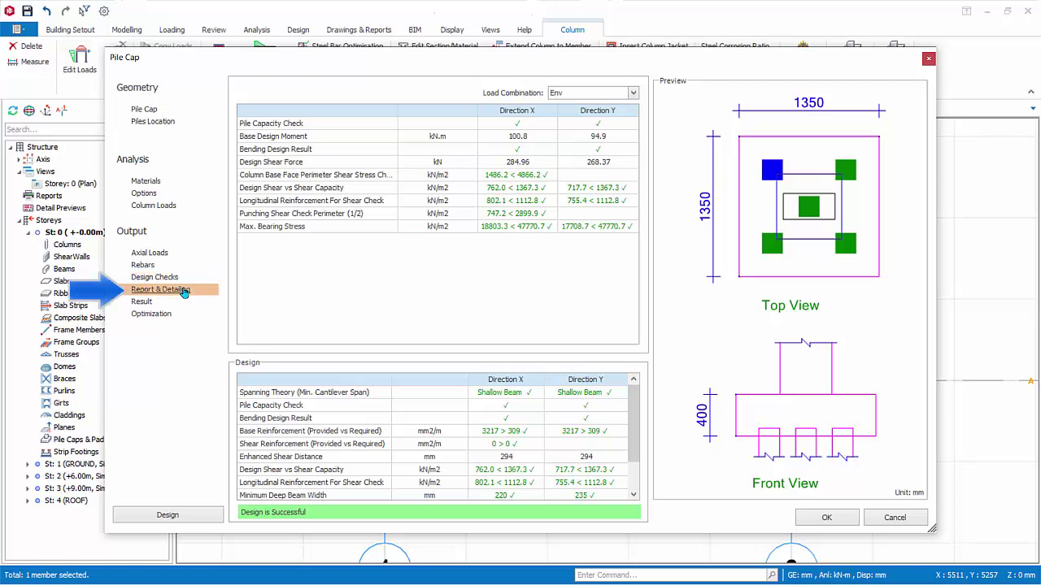
# Create the pile cap design report, look through its pile axial loads and design checks, and close it.
pyautogui.click(184, 291)
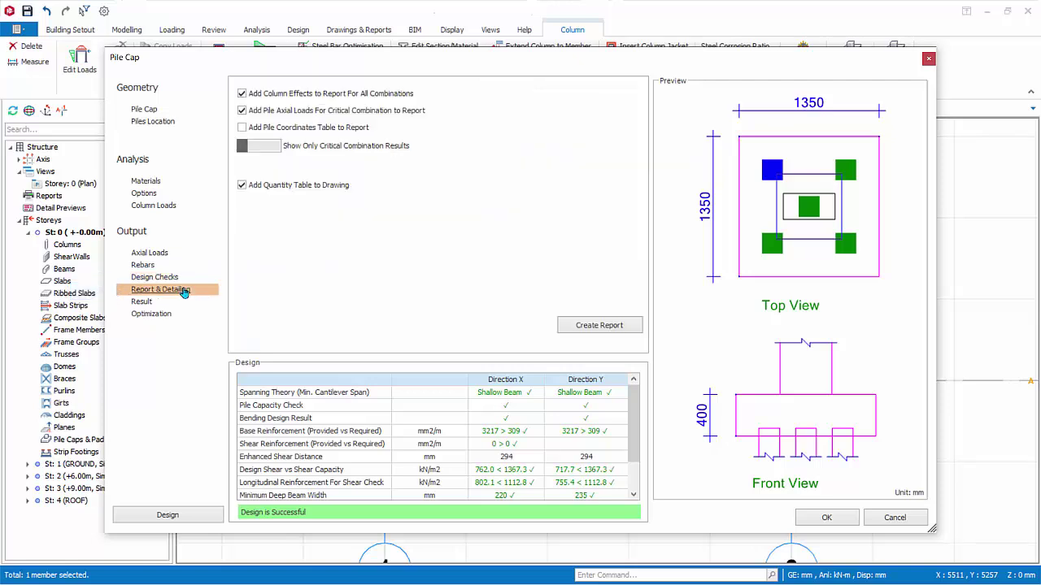
pyautogui.click(588, 327)
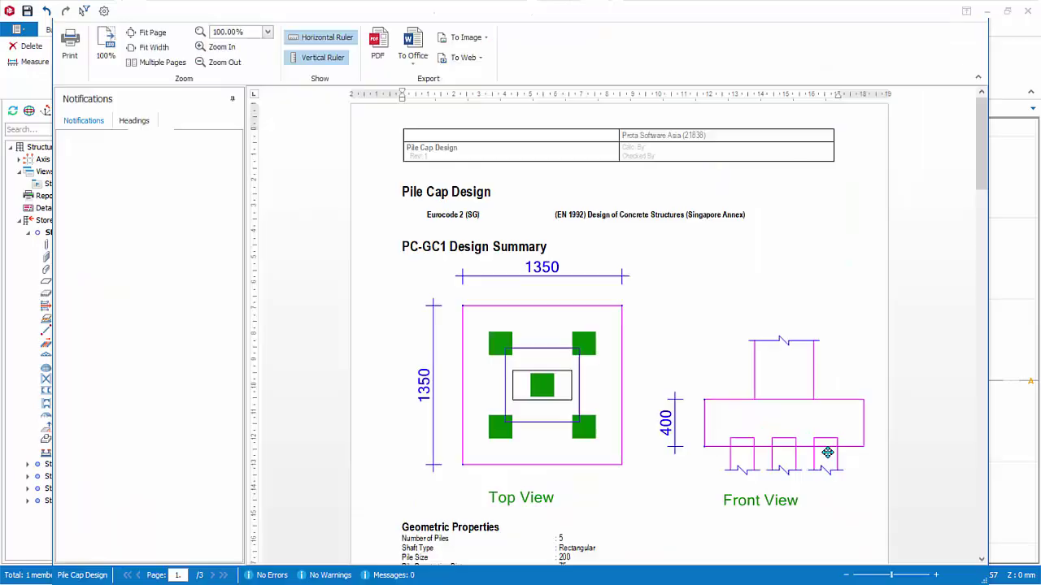
pyautogui.scroll(-10, 827, 453)
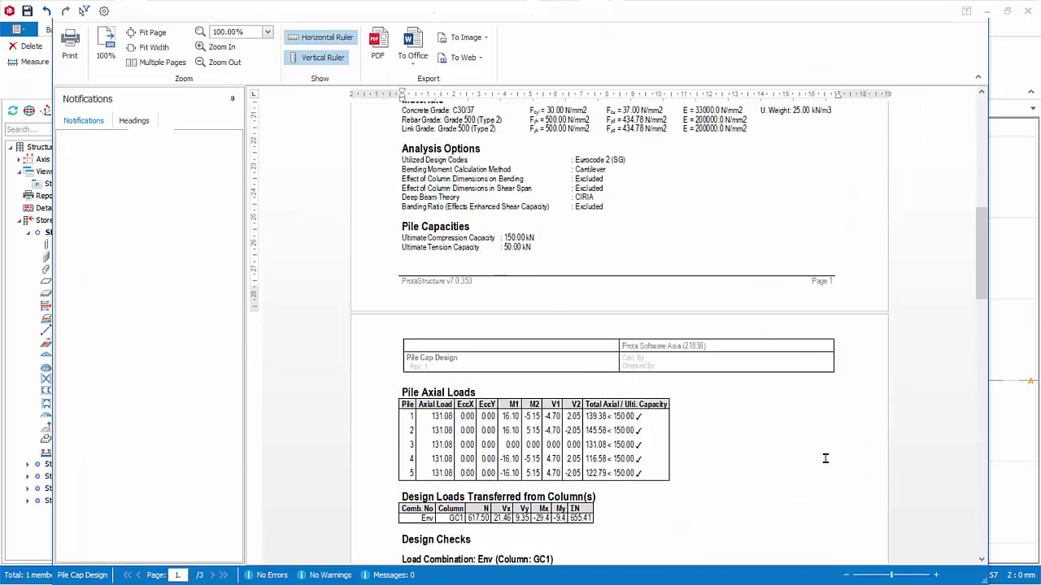
pyautogui.scroll(-1, 825, 459)
pyautogui.click(976, 21)
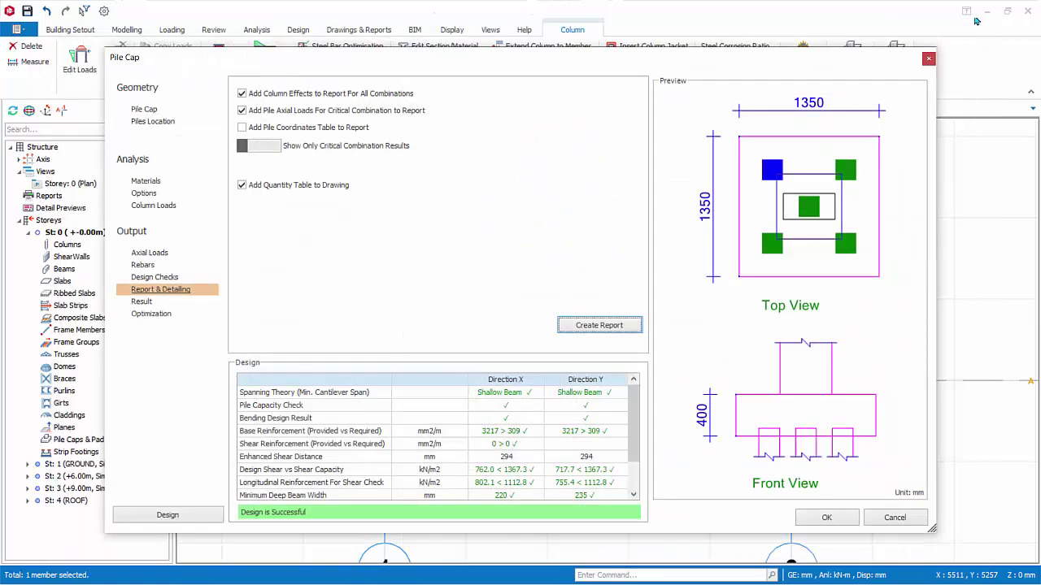
# List the pile cap optimization candidates and apply the 5-pile candidate with a depth of 500.
pyautogui.click(140, 301)
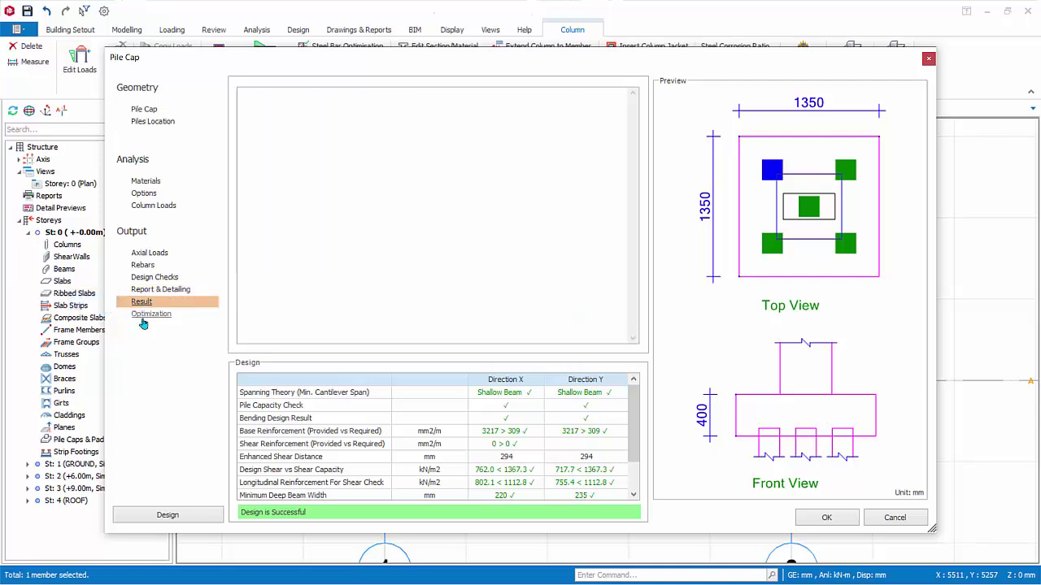
pyautogui.click(140, 316)
pyautogui.click(577, 344)
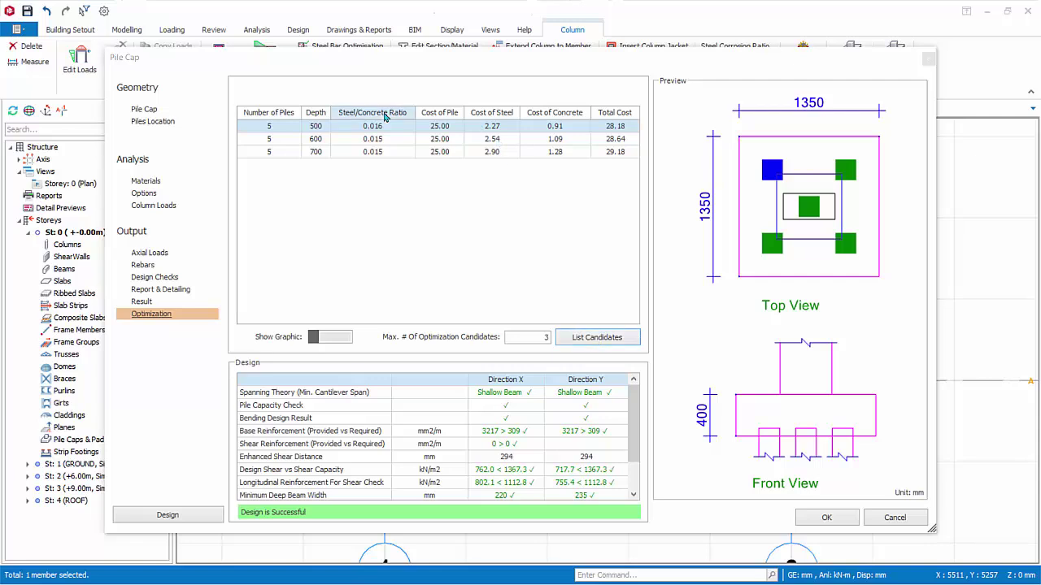
pyautogui.click(317, 132)
pyautogui.doubleClick(317, 132)
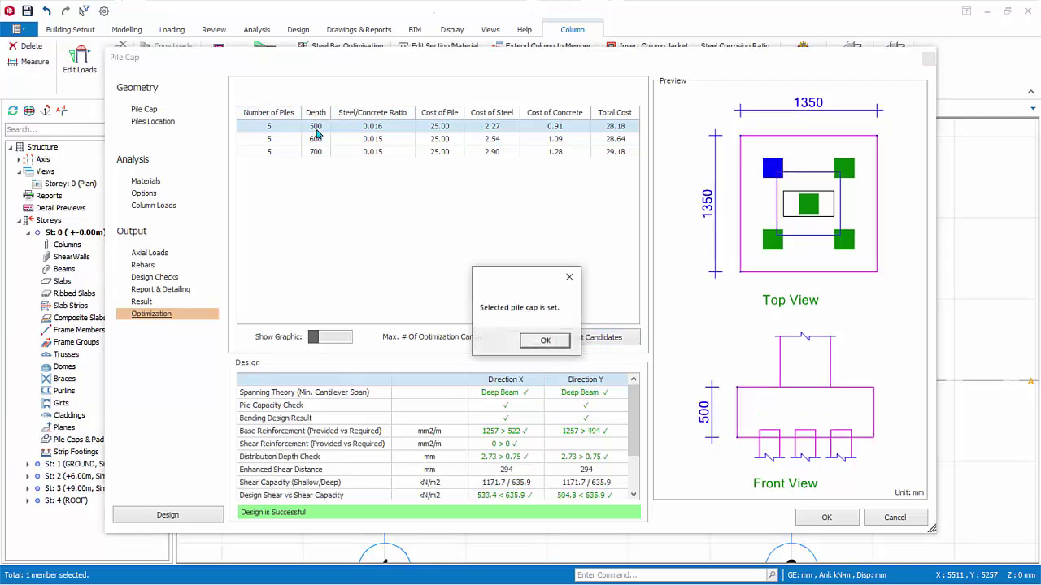
pyautogui.click(540, 340)
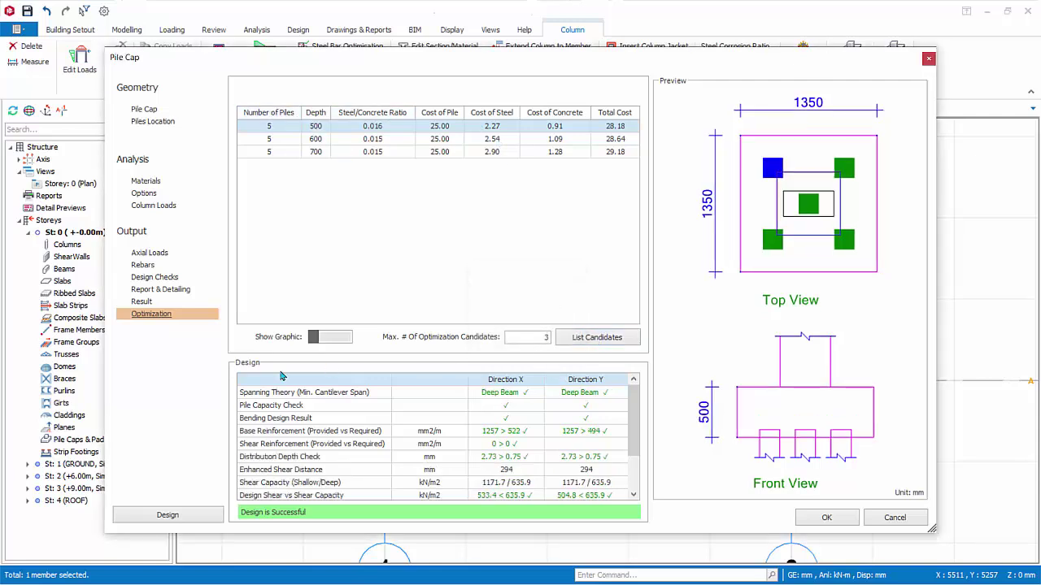
# Rerun the automatic design of the pile cap and accept it.
pyautogui.click(167, 514)
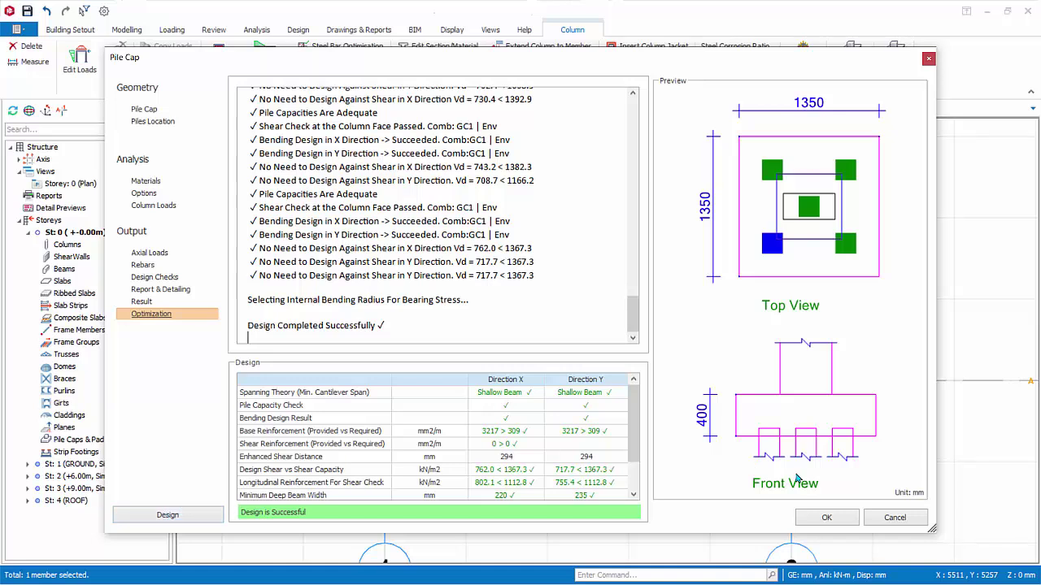
pyautogui.click(811, 519)
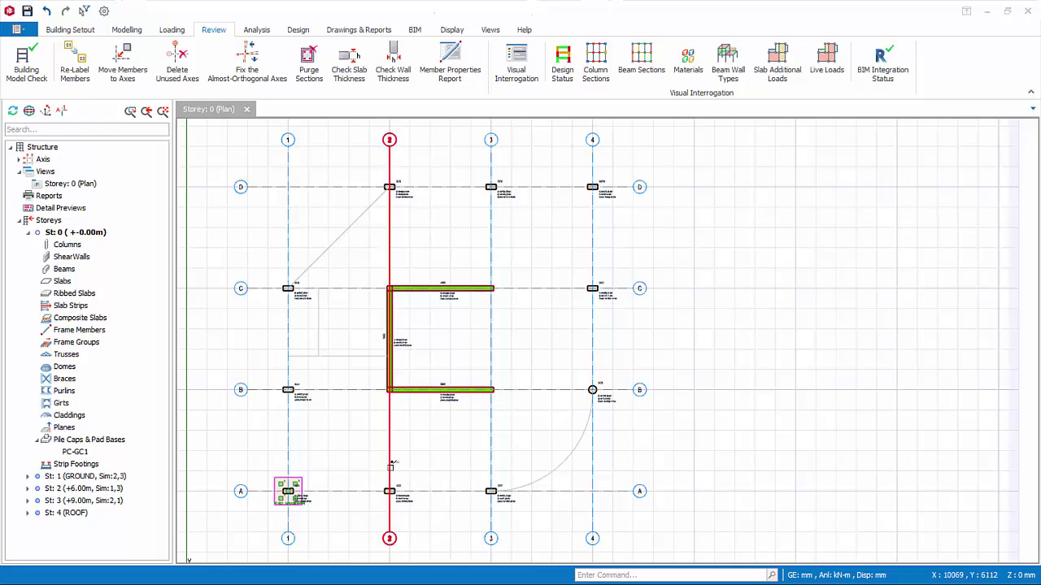
# Select the remaining columns GC2 to GC10 in the storey 0 plan and insert pile caps for them in a maximized batch design window.
pyautogui.moveTo(353, 468); pyautogui.dragTo(553, 512)
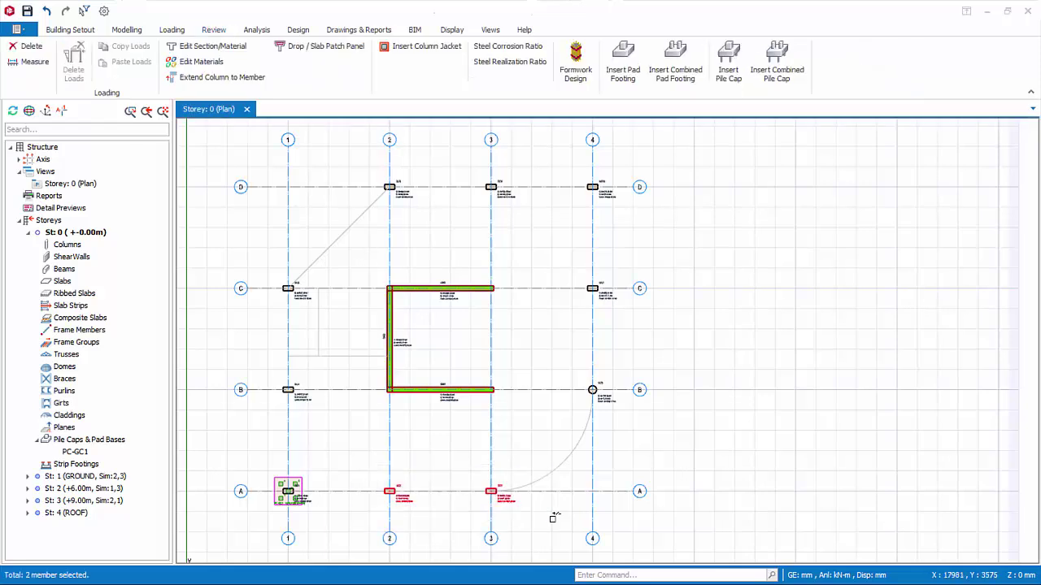
pyautogui.moveTo(533, 166); pyautogui.dragTo(649, 429)
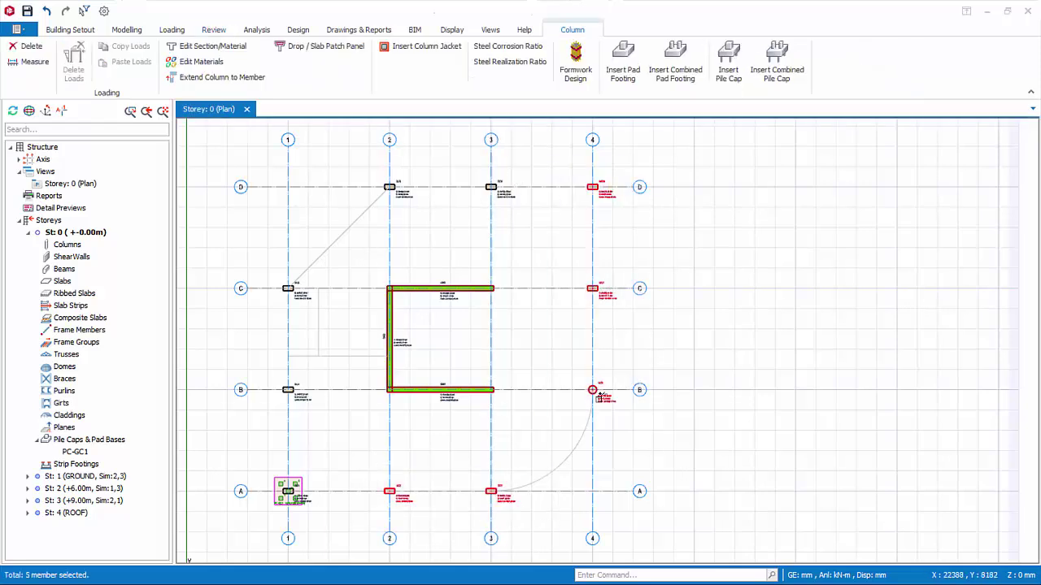
pyautogui.moveTo(349, 178); pyautogui.dragTo(536, 216)
pyautogui.moveTo(261, 260); pyautogui.dragTo(351, 433)
pyautogui.rightClick(449, 244)
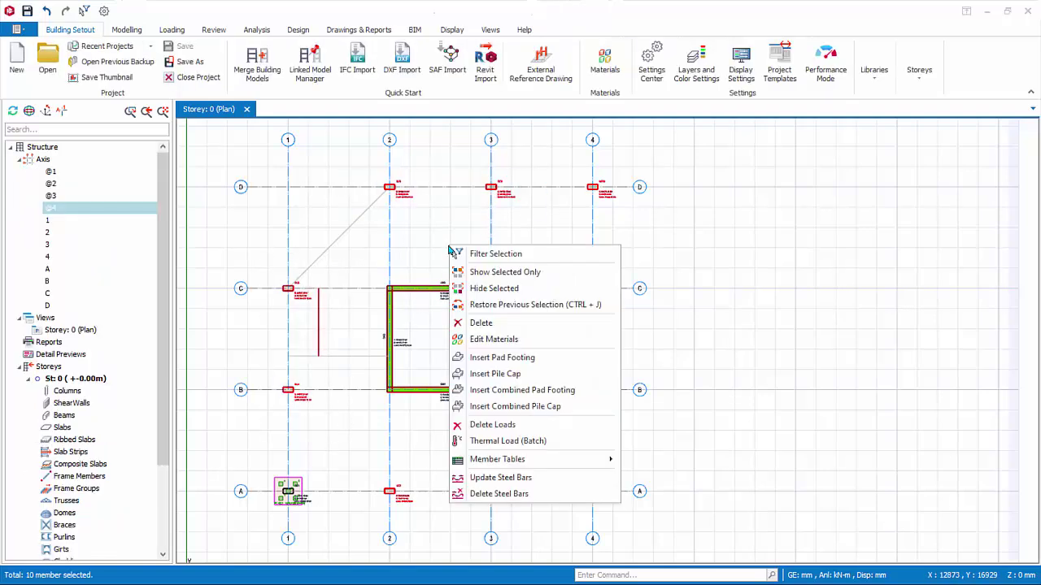
pyautogui.click(491, 374)
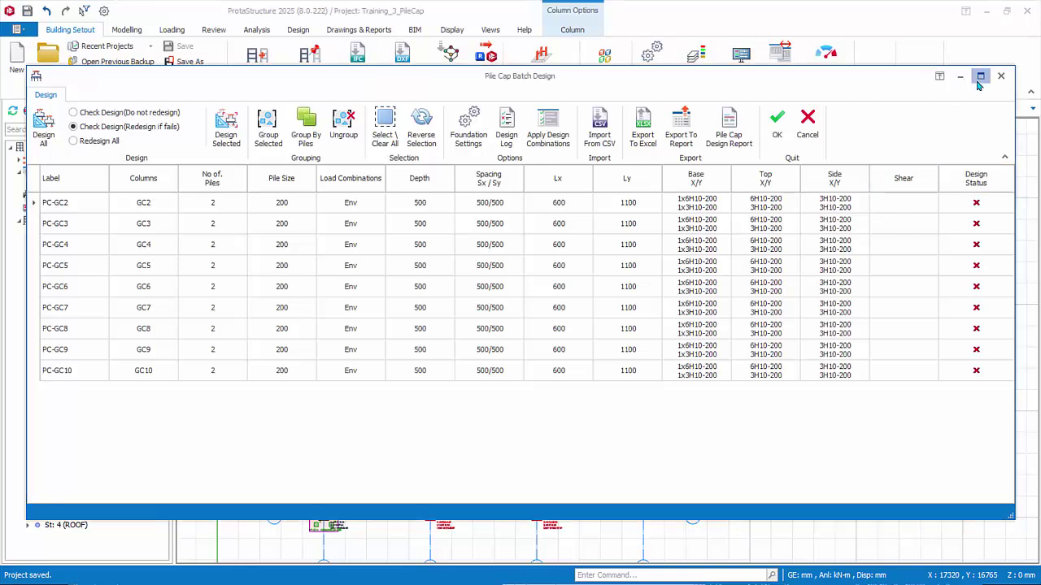
pyautogui.click(981, 76)
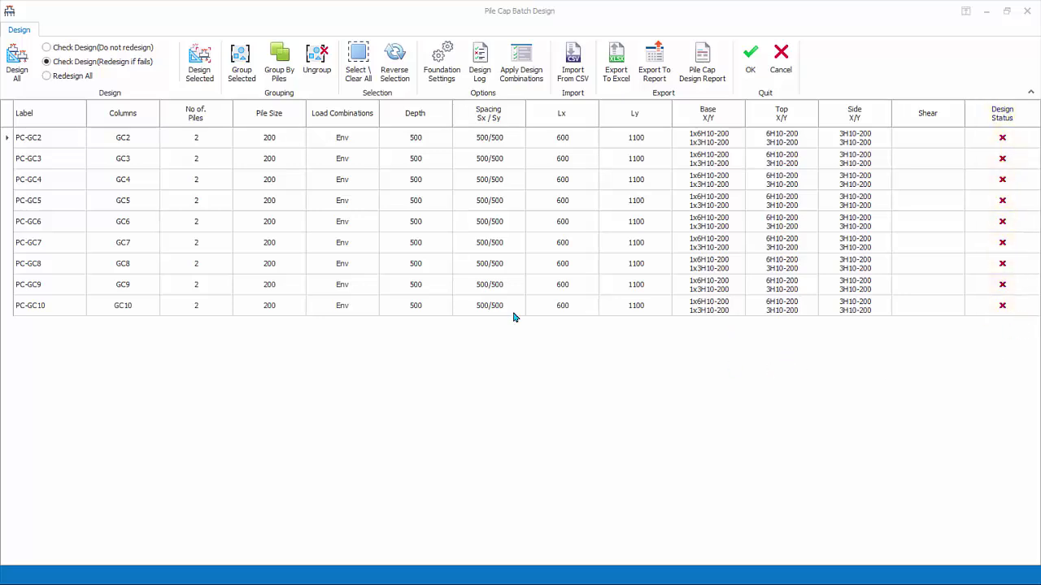
# Try reversing the selection of pile caps PC-GC2 and PC-GC4 in the batch table, and clear the selection.
pyautogui.click(137, 138)
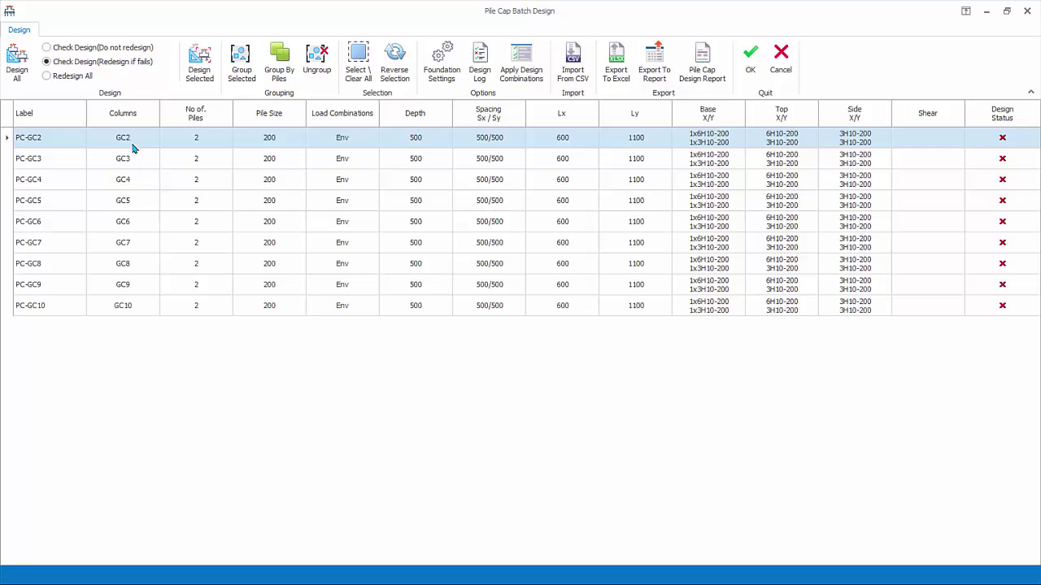
pyautogui.keyDown('ctrl'); pyautogui.click(127, 184); pyautogui.keyUp('ctrl')
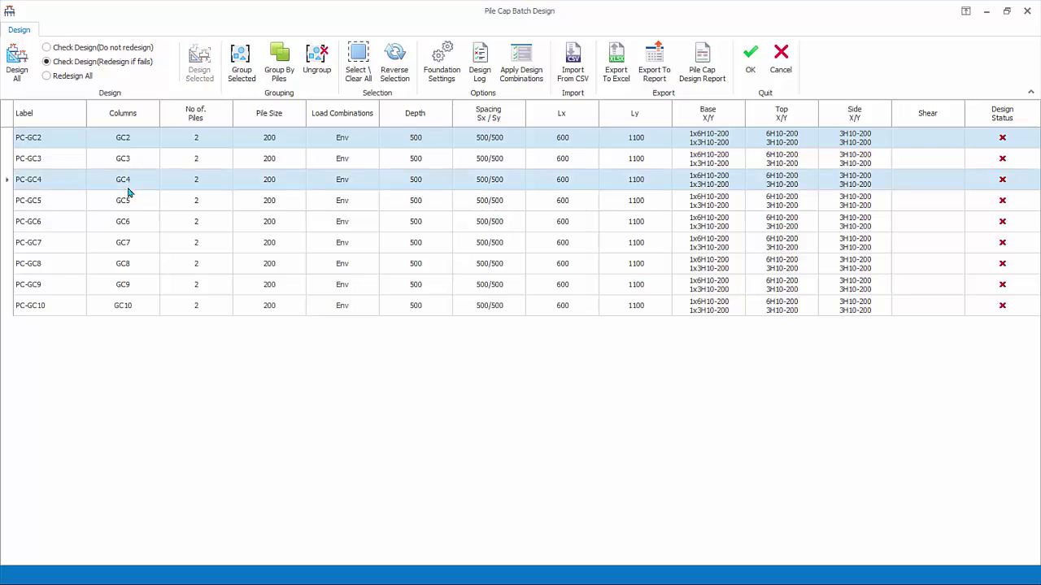
pyautogui.click(394, 72)
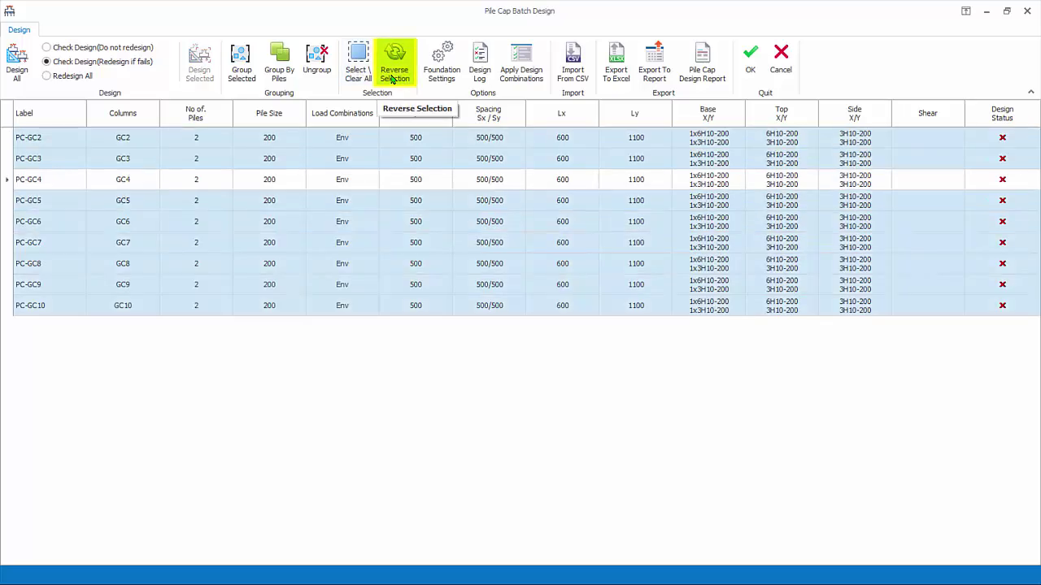
pyautogui.click(357, 73)
pyautogui.click(358, 75)
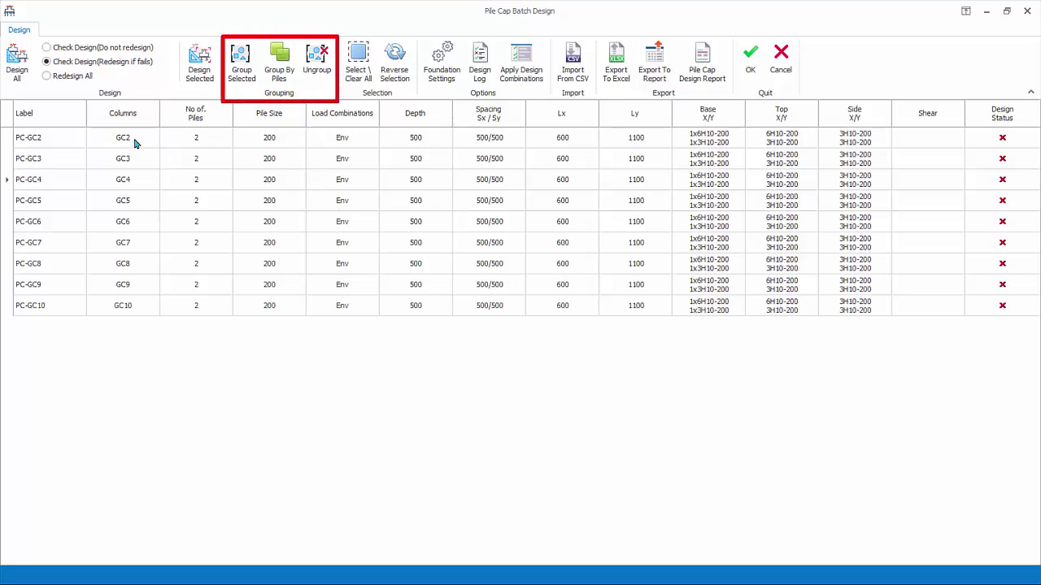
# Try grouping pile caps PC-GC2 and PC-GC3 in the batch table, and ungroup them.
pyautogui.click(134, 142)
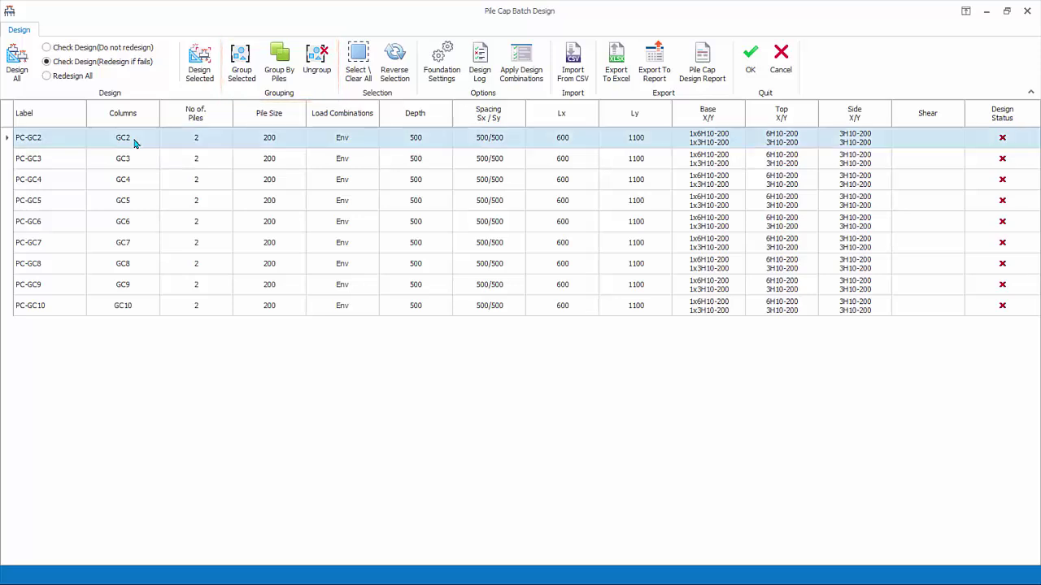
pyautogui.keyDown('ctrl'); pyautogui.click(131, 159); pyautogui.keyUp('ctrl')
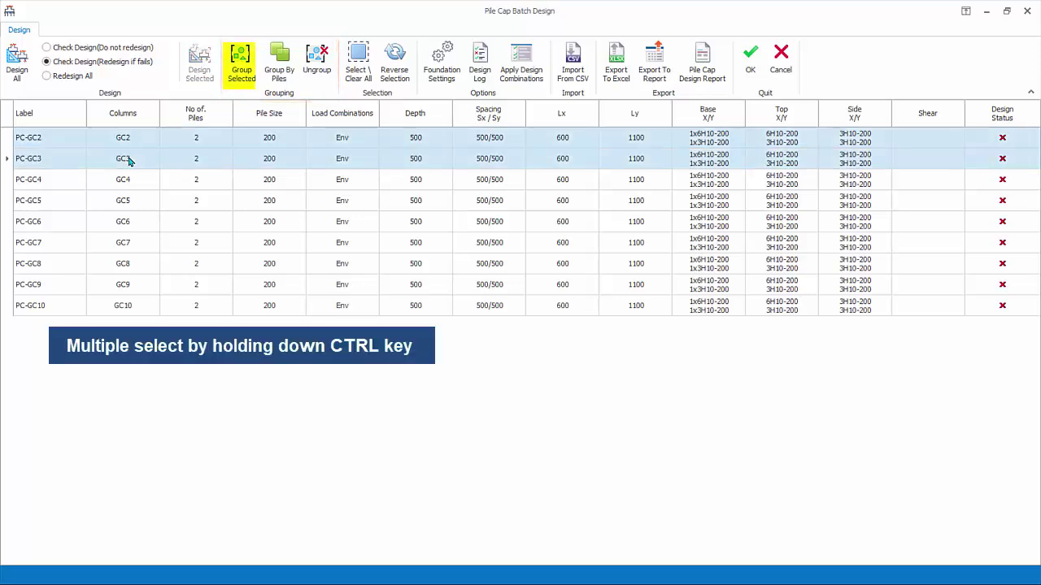
pyautogui.click(238, 78)
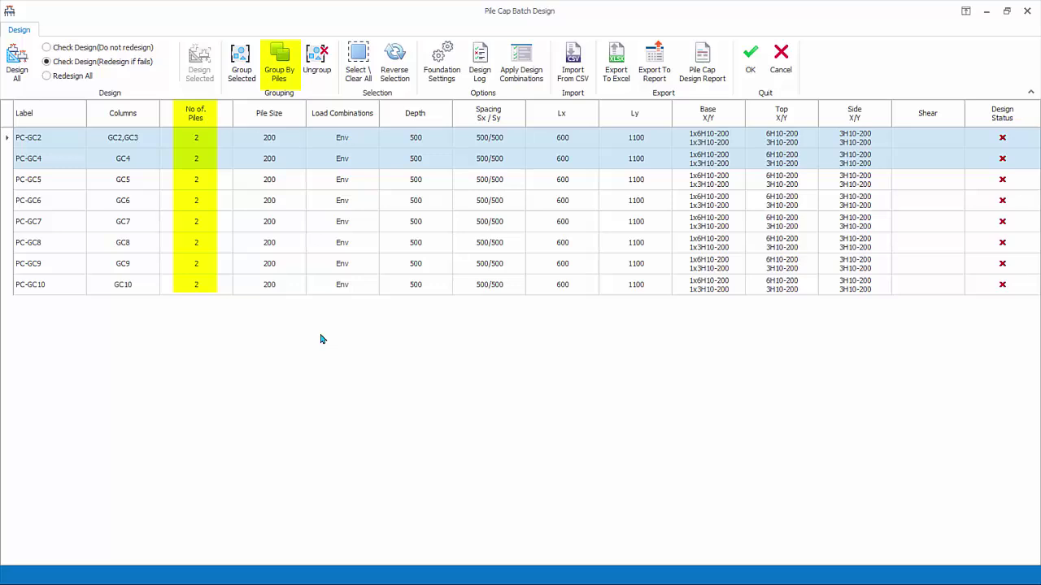
pyautogui.click(315, 70)
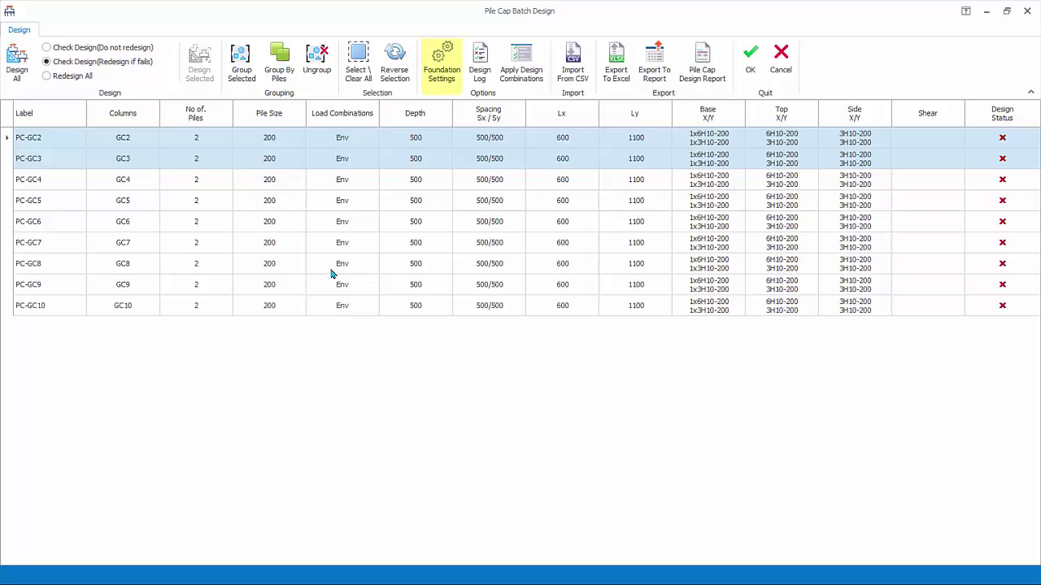
# Set the piles' ultimate compression capacity to 300 kN in the pile cap foundation settings.
pyautogui.click(439, 76)
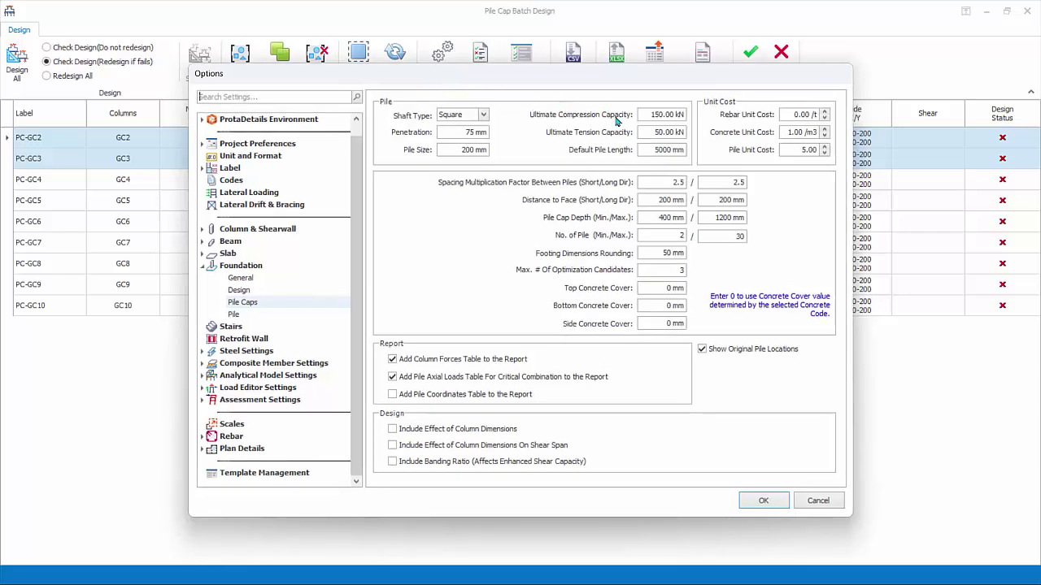
pyautogui.click(651, 114)
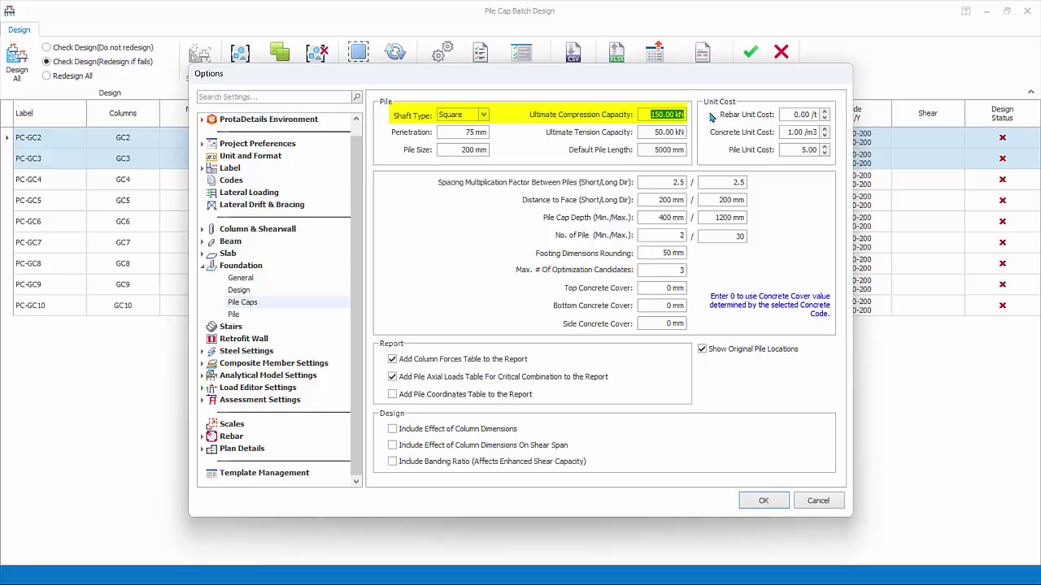
pyautogui.write('300')
pyautogui.click(768, 501)
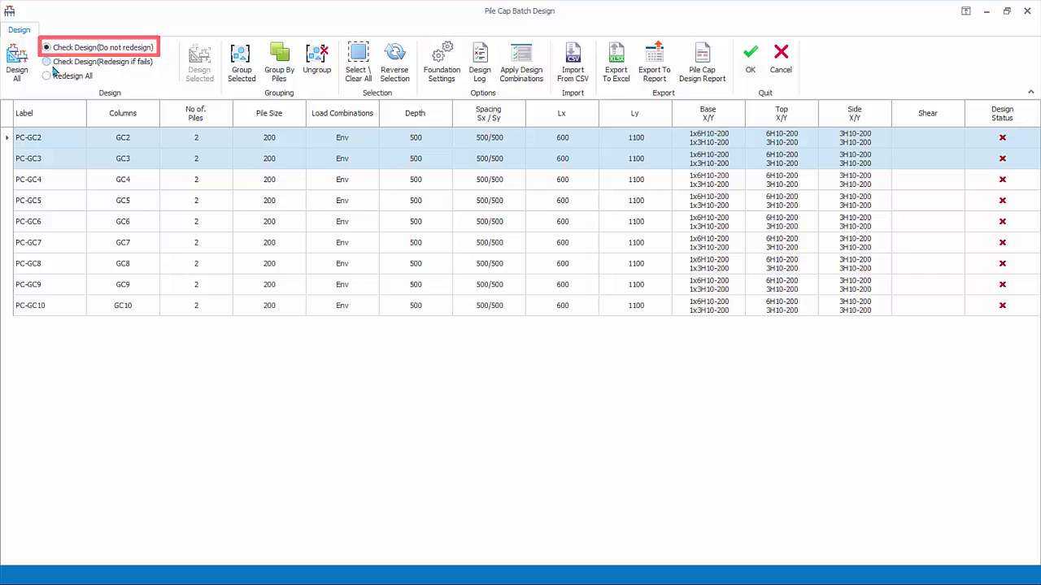
# Switch the batch design mode to Redesign All and design all the pile caps.
pyautogui.click(47, 61)
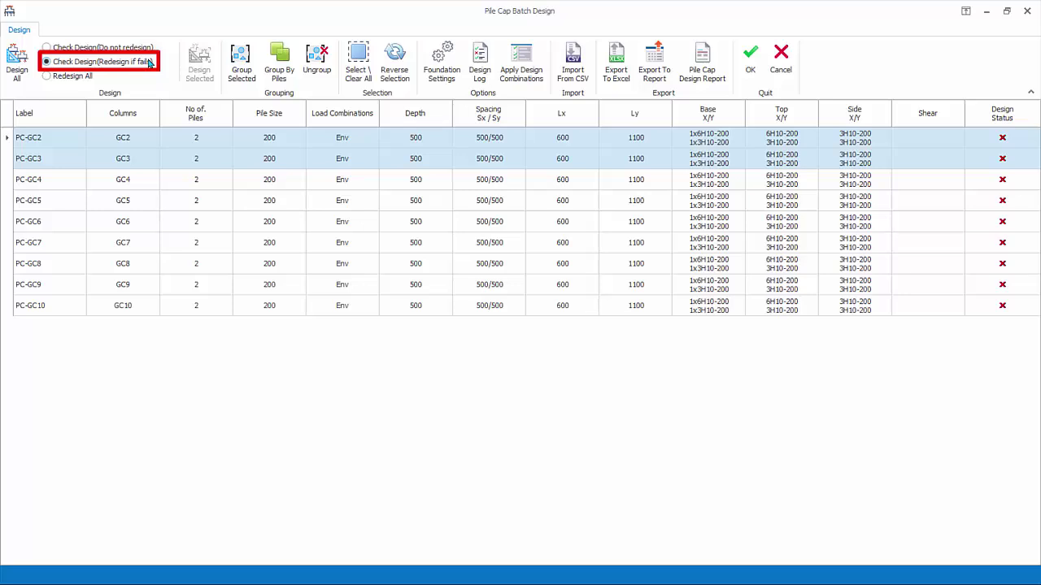
pyautogui.click(47, 78)
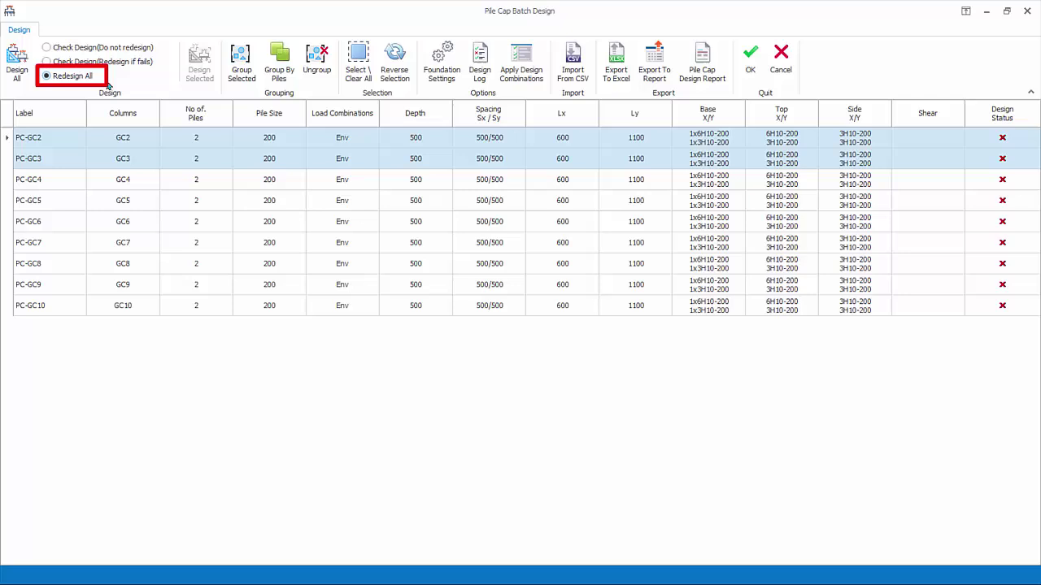
pyautogui.click(20, 71)
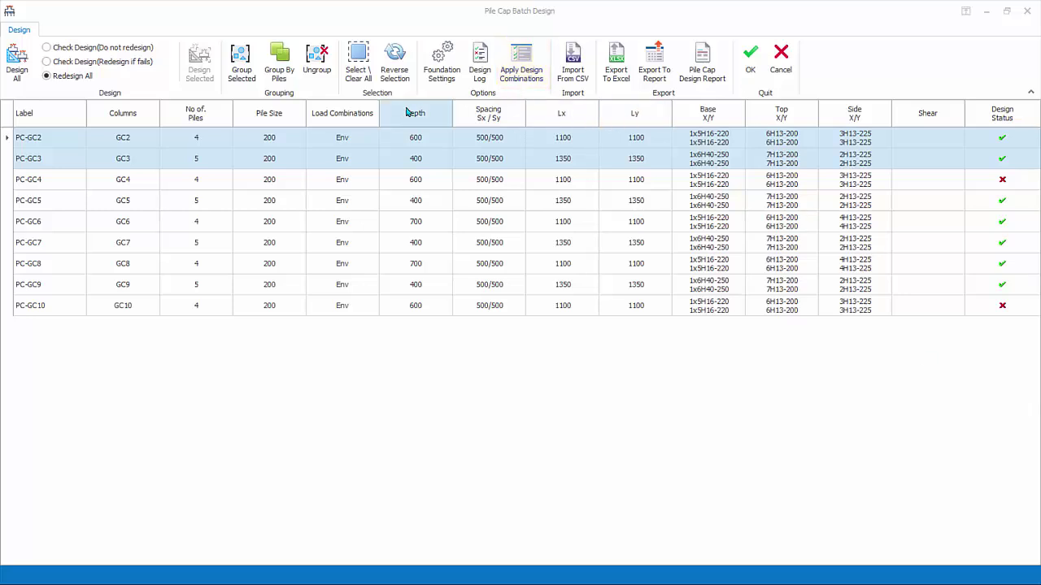
# Try replacing the envelope for PC-GC2 with individual load combinations, excluding G+Qp4, G+Q-Wy and G+Q+Wy!, and cancel.
pyautogui.click(128, 143)
pyautogui.click(530, 78)
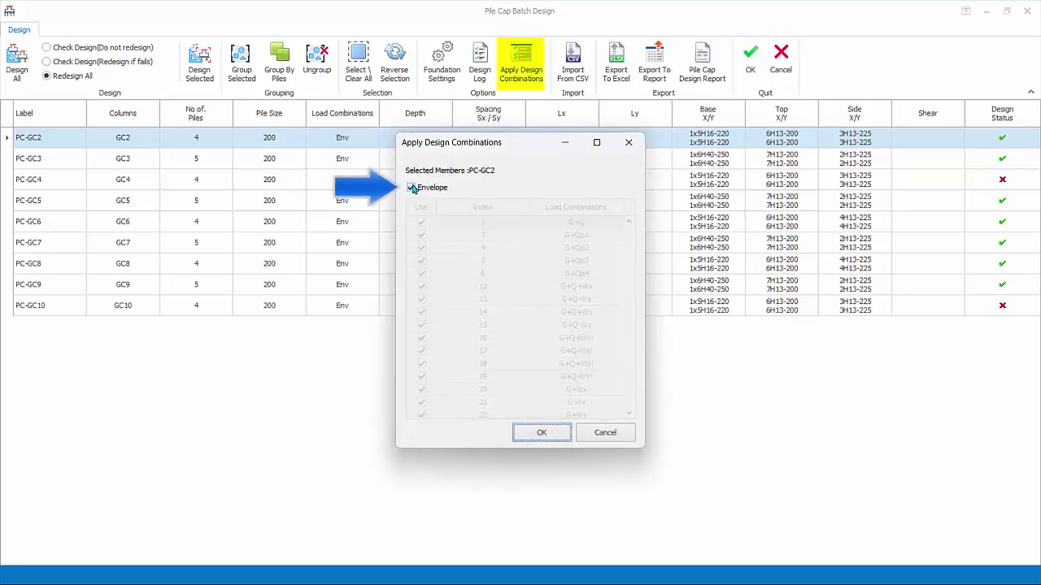
pyautogui.click(412, 188)
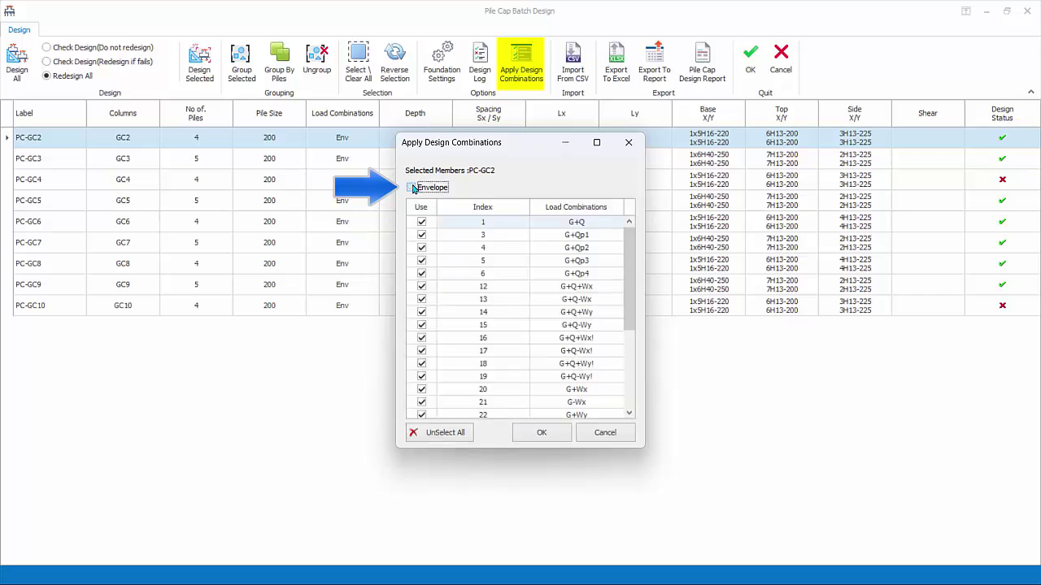
pyautogui.click(421, 273)
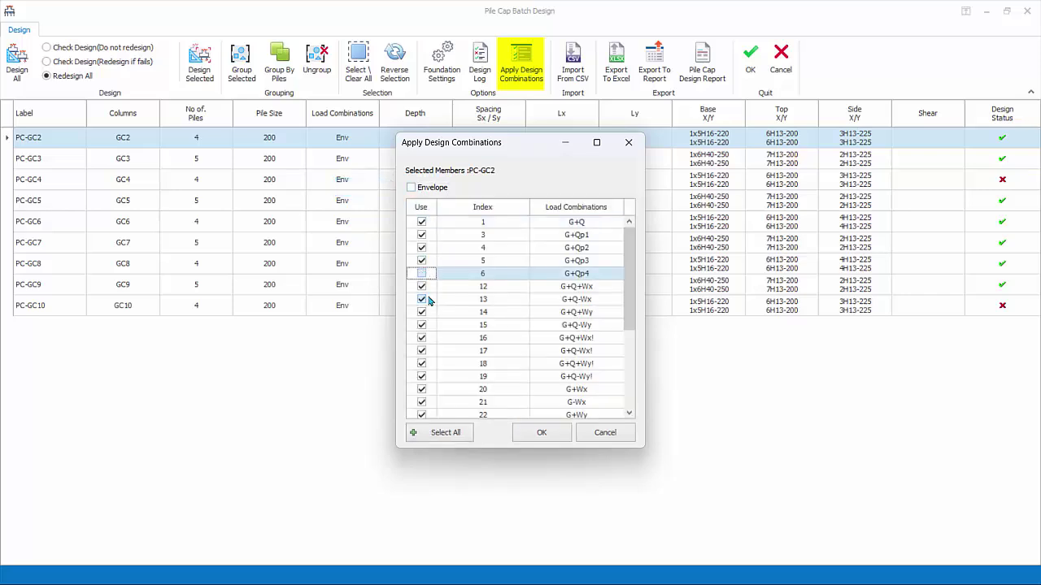
pyautogui.click(421, 324)
pyautogui.click(422, 365)
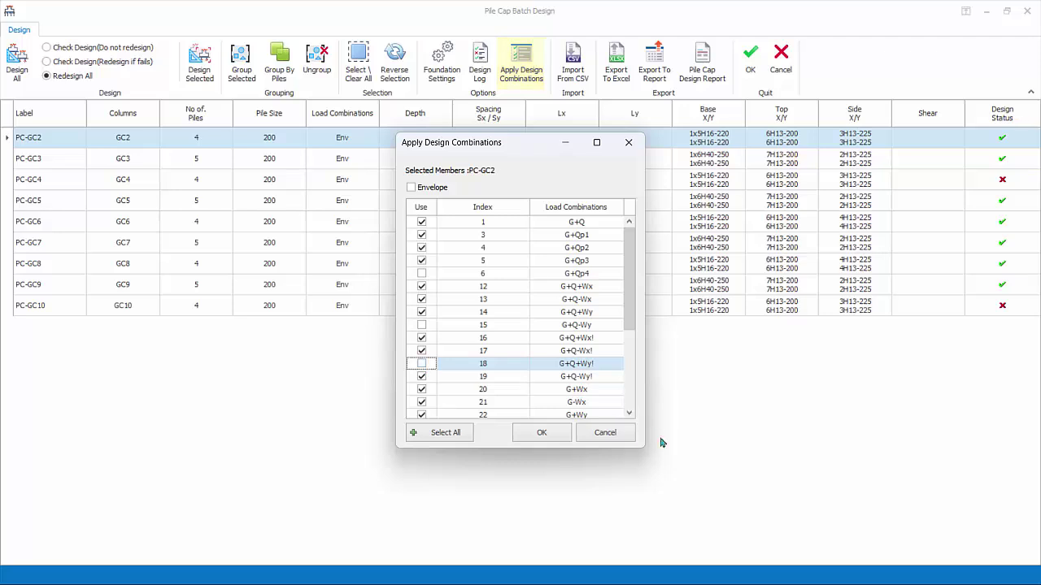
pyautogui.click(624, 439)
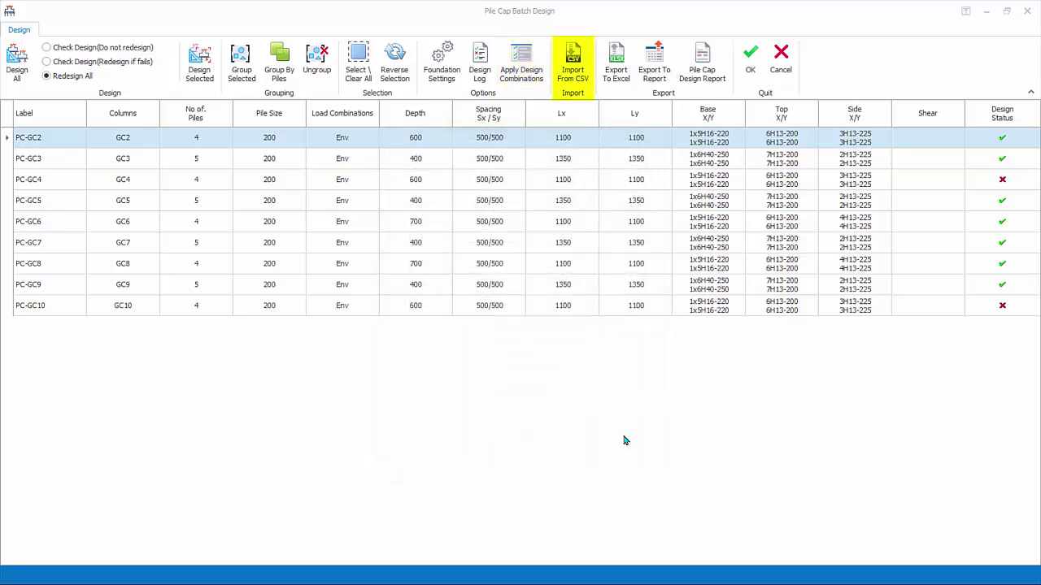
# Try choosing PileCap_SampleImportFile.csv from the Samples folder for a CSV import, and cancel.
pyautogui.click(585, 83)
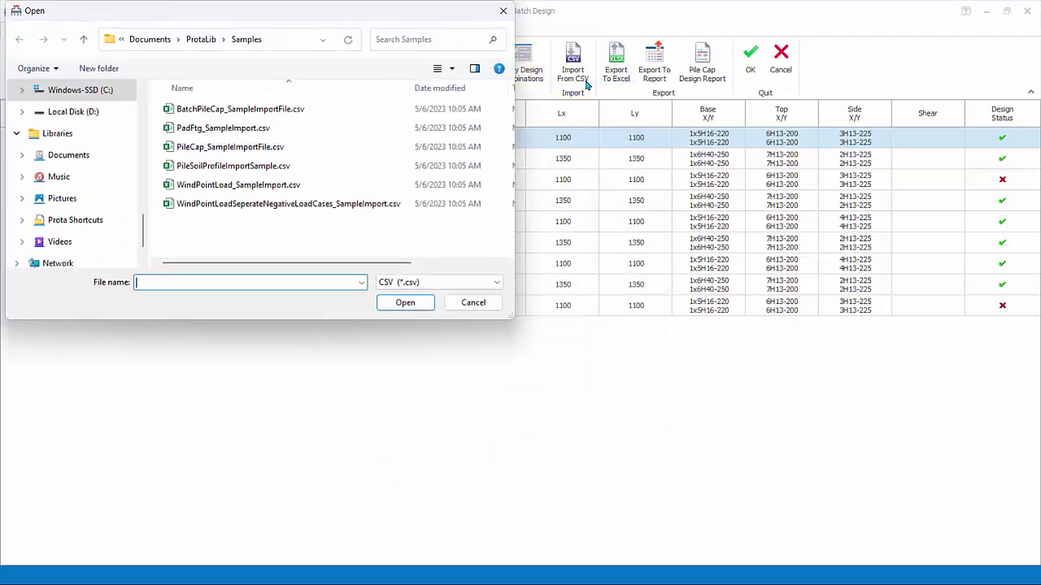
pyautogui.click(266, 152)
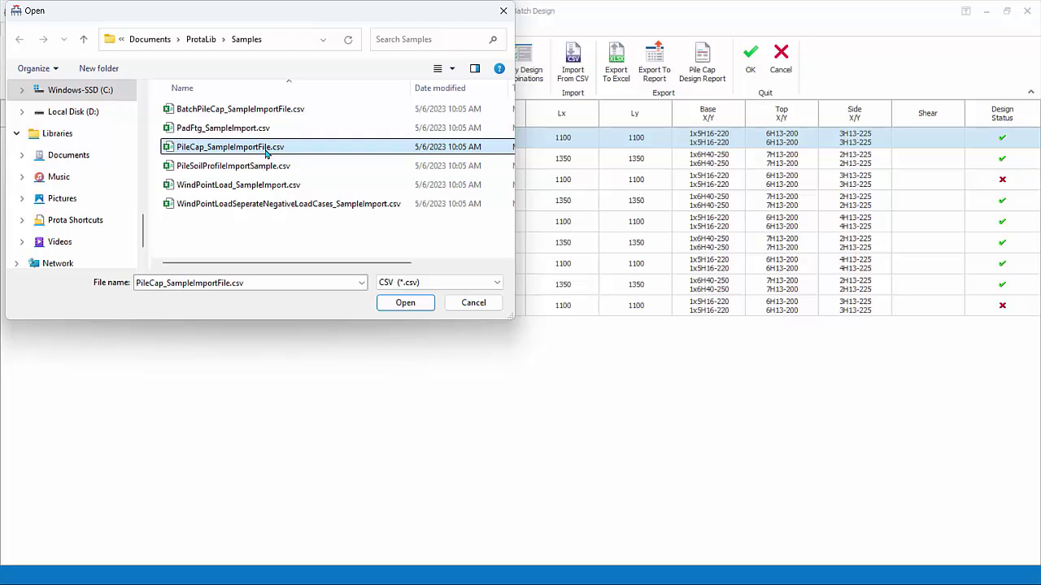
pyautogui.click(473, 303)
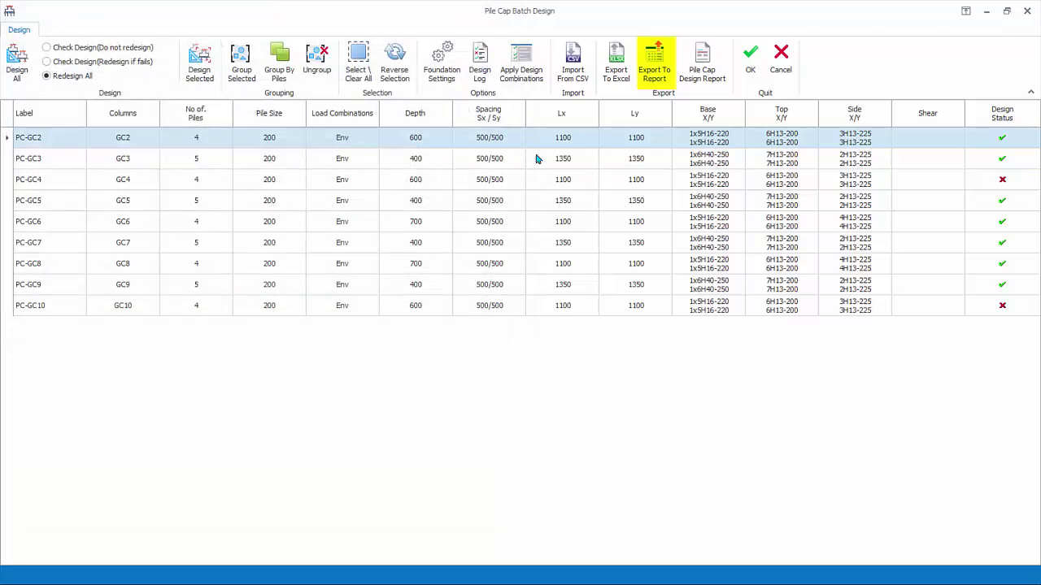
# Preview the pile cap schedule report and examine the loads and design checks in the detailed pile cap design report.
pyautogui.click(654, 76)
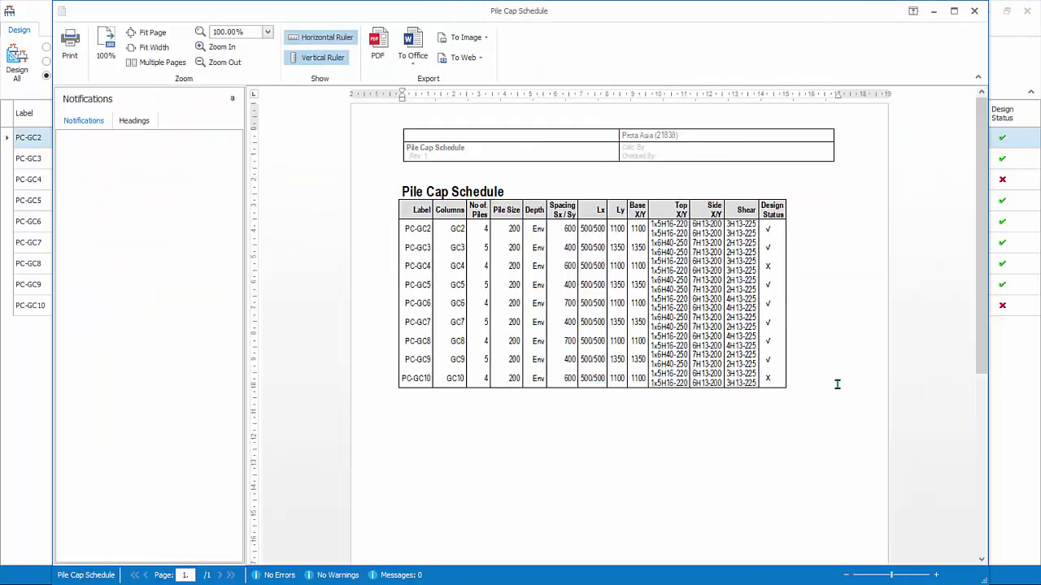
pyautogui.click(976, 12)
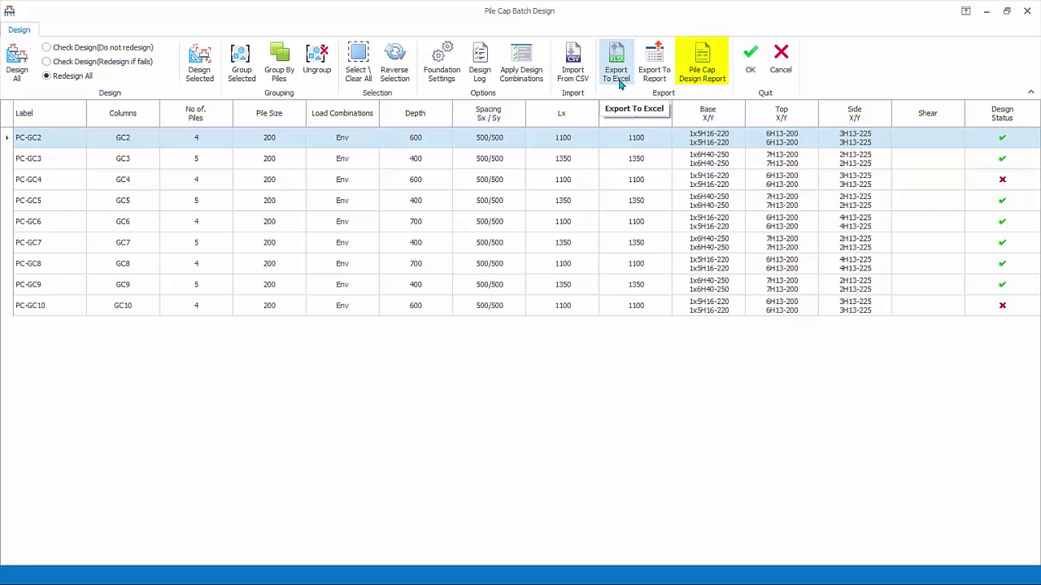
pyautogui.click(704, 73)
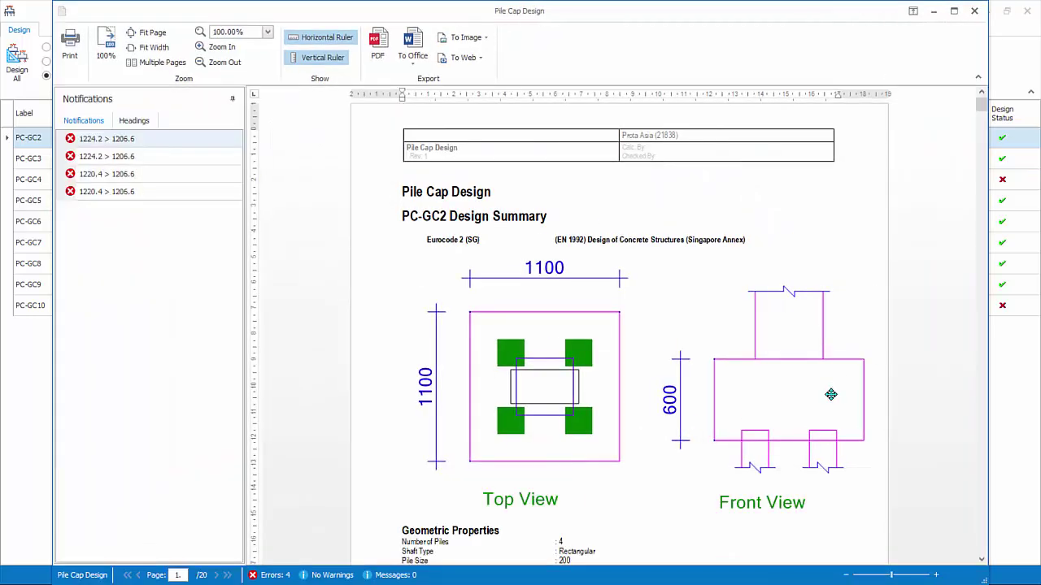
pyautogui.scroll(-8, 831, 395)
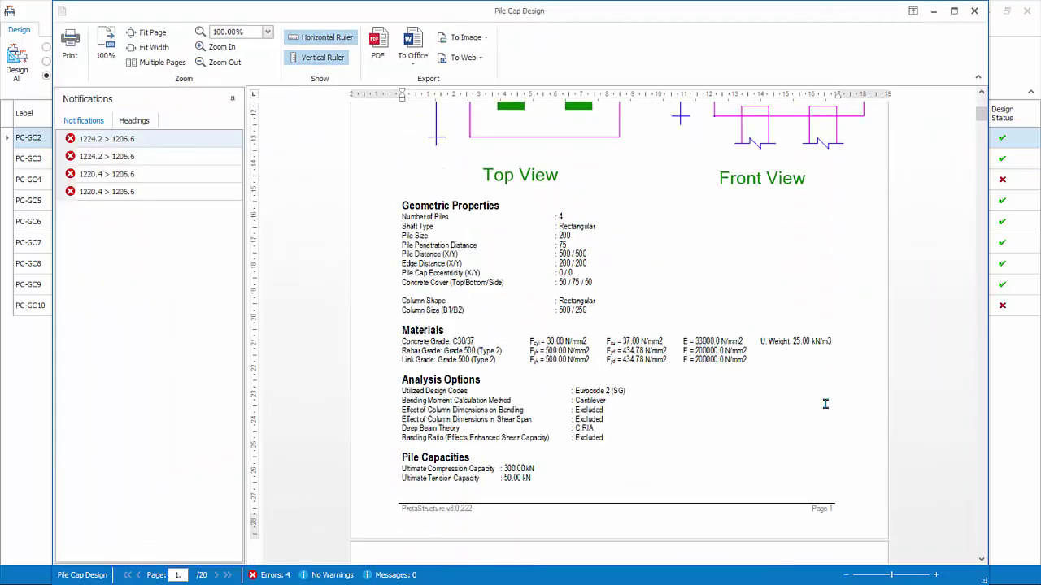
pyautogui.scroll(-9, 825, 404)
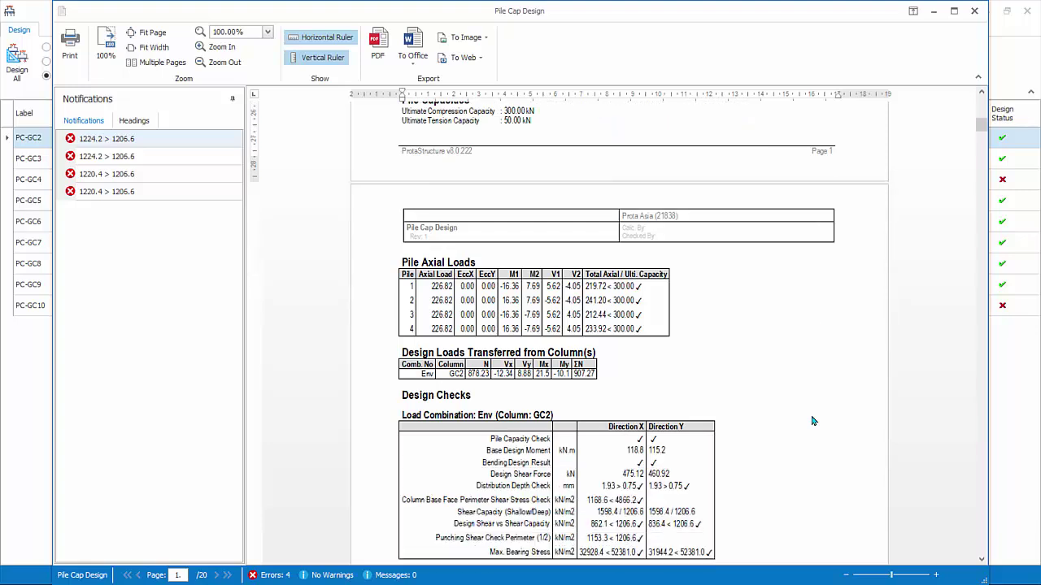
pyautogui.scroll(-2, 812, 421)
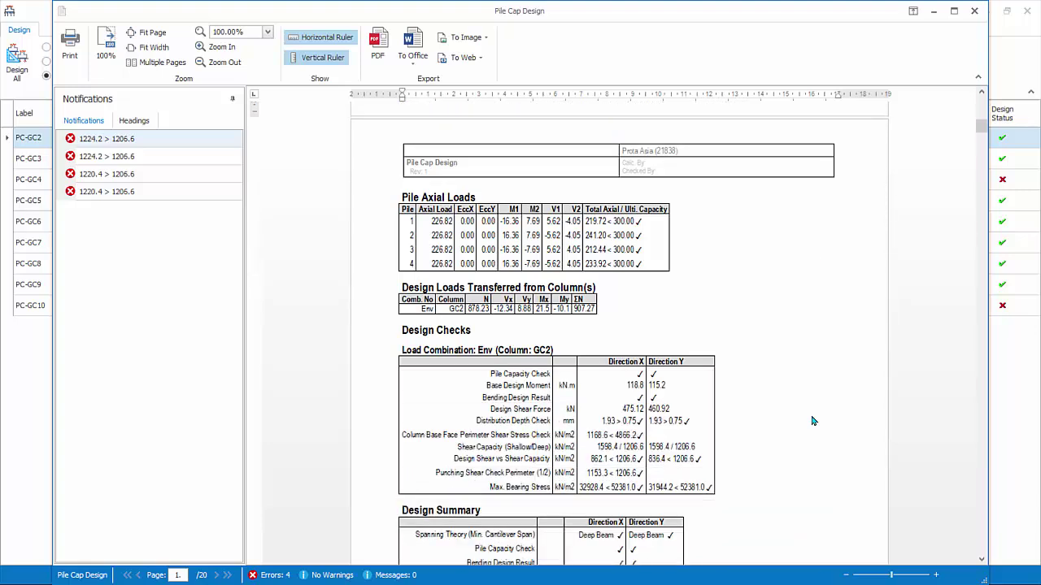
pyautogui.click(975, 12)
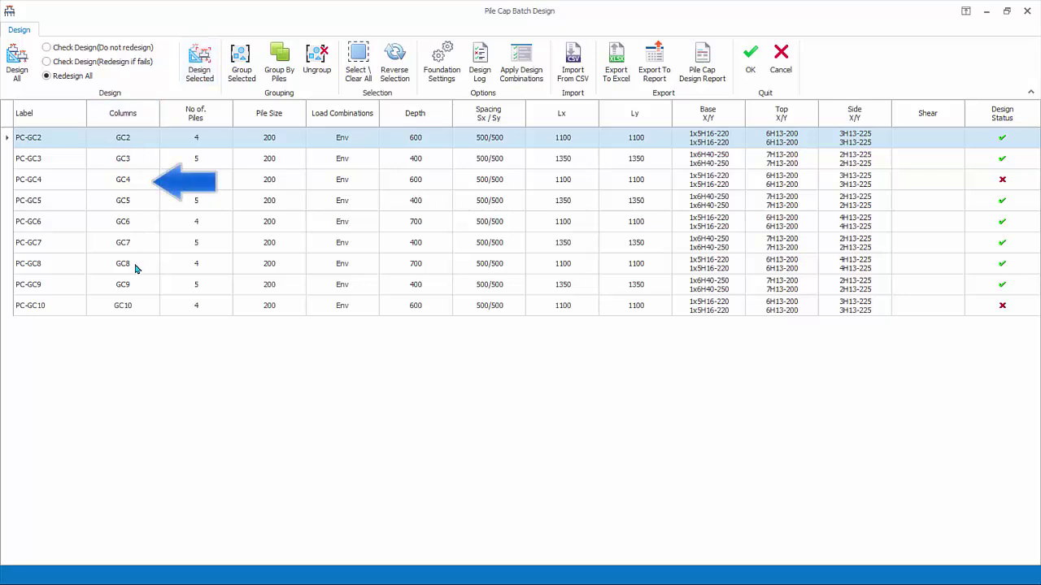
# Set the depth of pile cap PC-GC4 to 650 mm, check its design results and accept it.
pyautogui.doubleClick(132, 184)
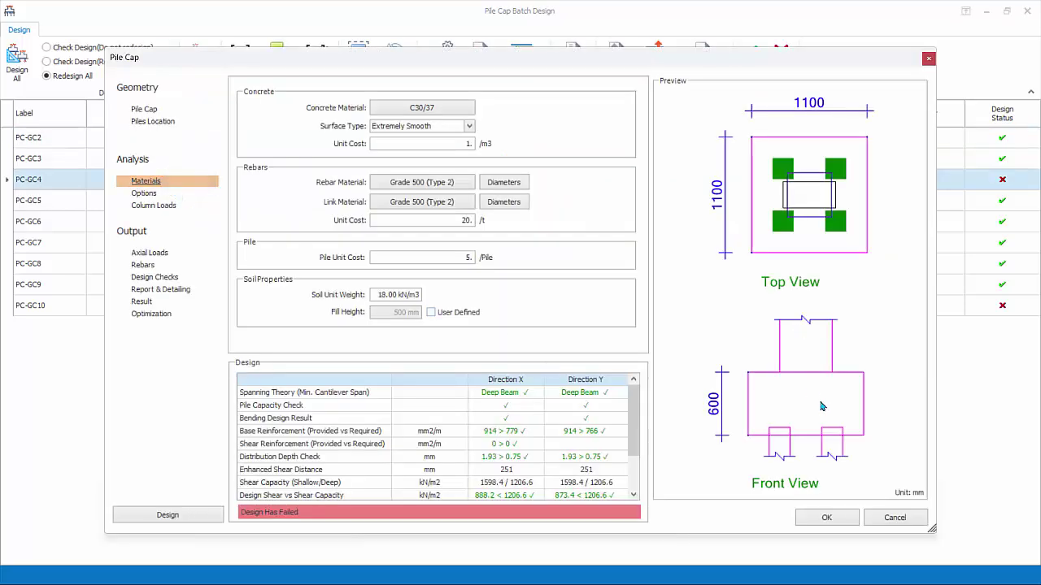
pyautogui.click(143, 113)
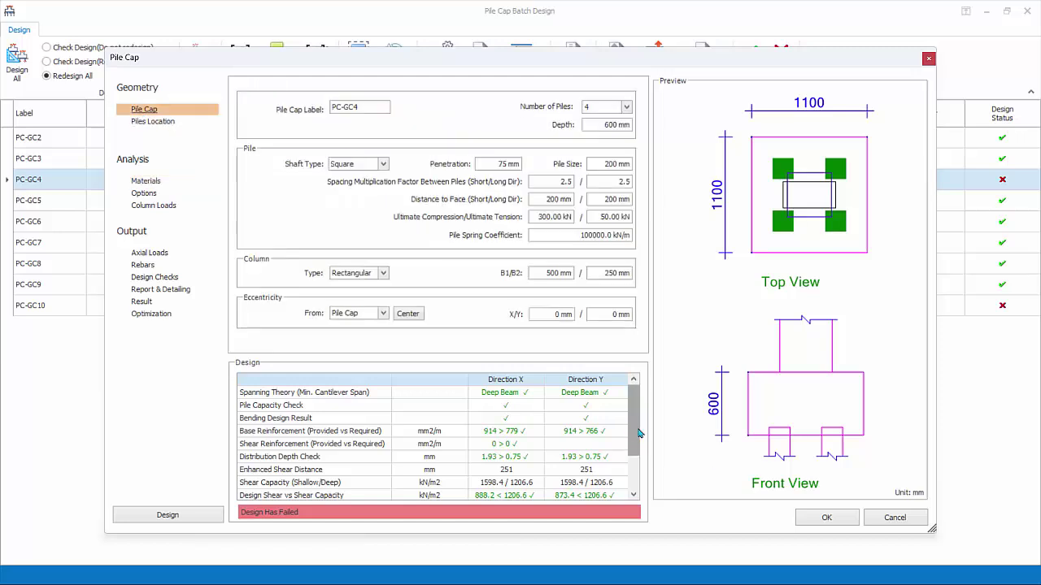
pyautogui.moveTo(633, 423); pyautogui.dragTo(639, 491)
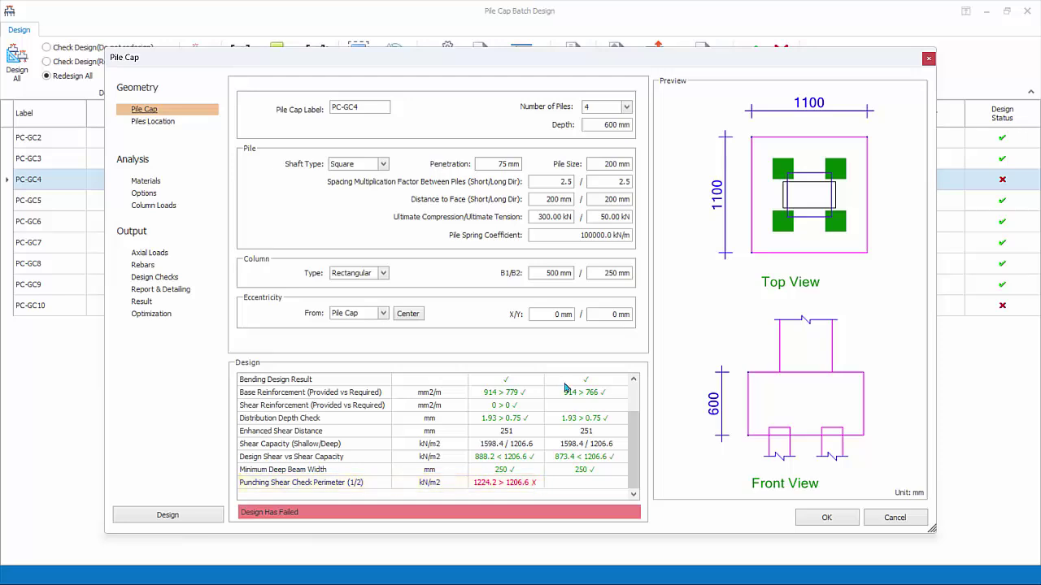
pyautogui.click(603, 124)
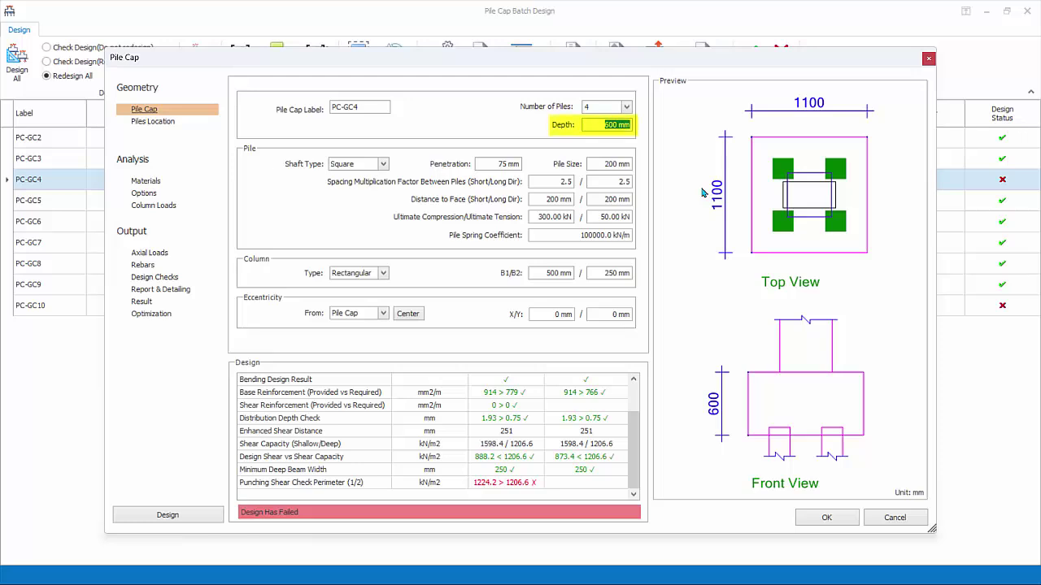
pyautogui.write('650')
pyautogui.click(614, 163)
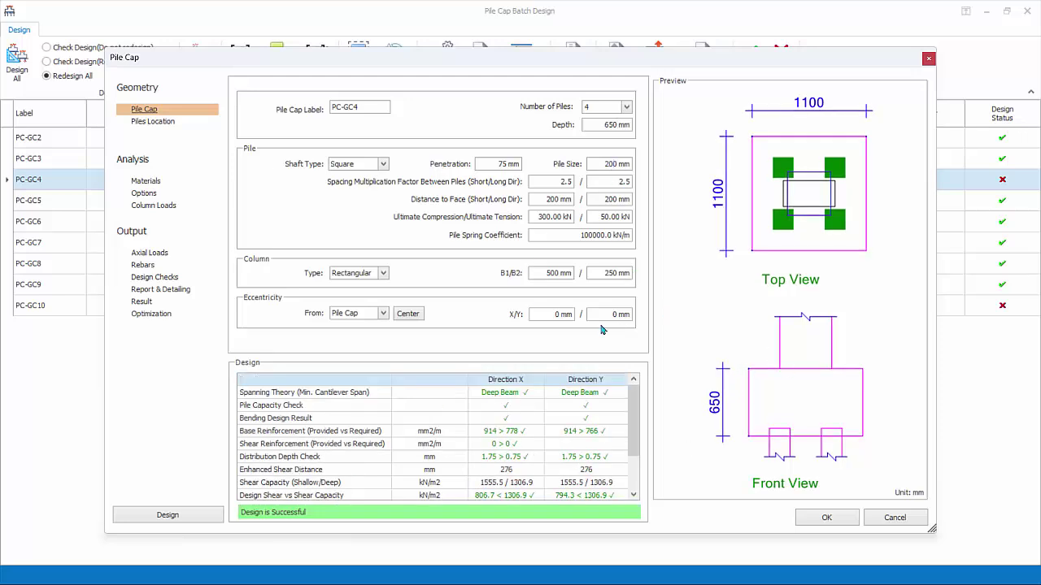
pyautogui.scroll(-2, 639, 435)
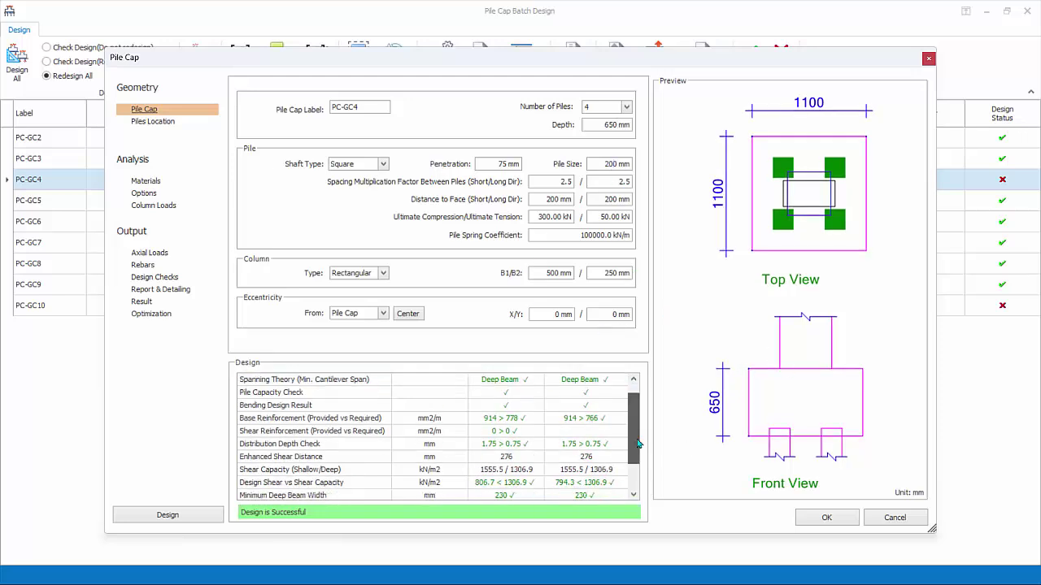
pyautogui.click(826, 520)
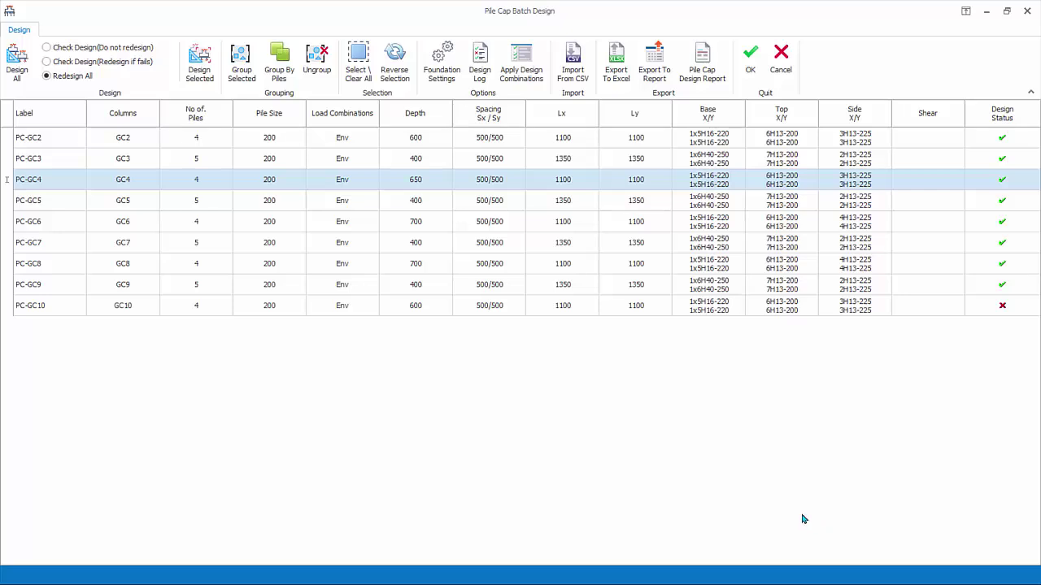
# Set the depth of pile cap PC-GC10 to 650 mm, check its design results and accept it.
pyautogui.click(128, 310)
pyautogui.doubleClick(128, 308)
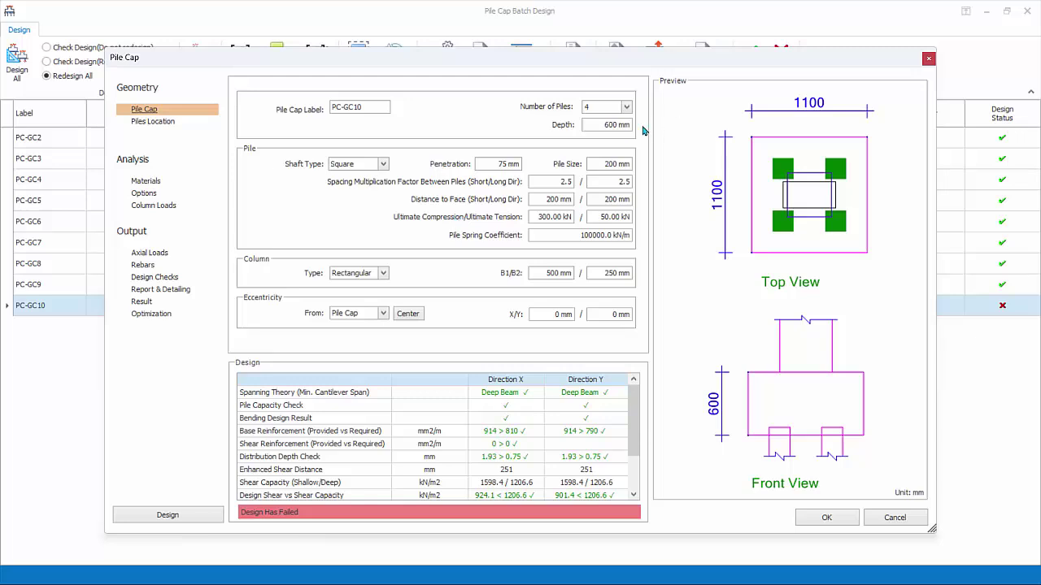
pyautogui.click(606, 124)
pyautogui.write('650')
pyautogui.click(613, 165)
pyautogui.moveTo(632, 425); pyautogui.dragTo(643, 517)
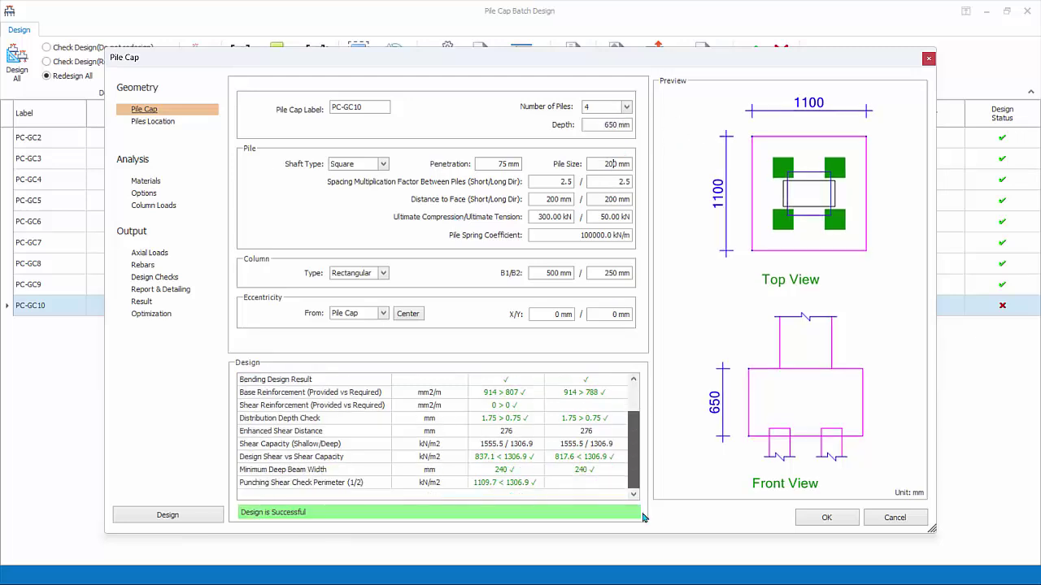
pyautogui.click(824, 520)
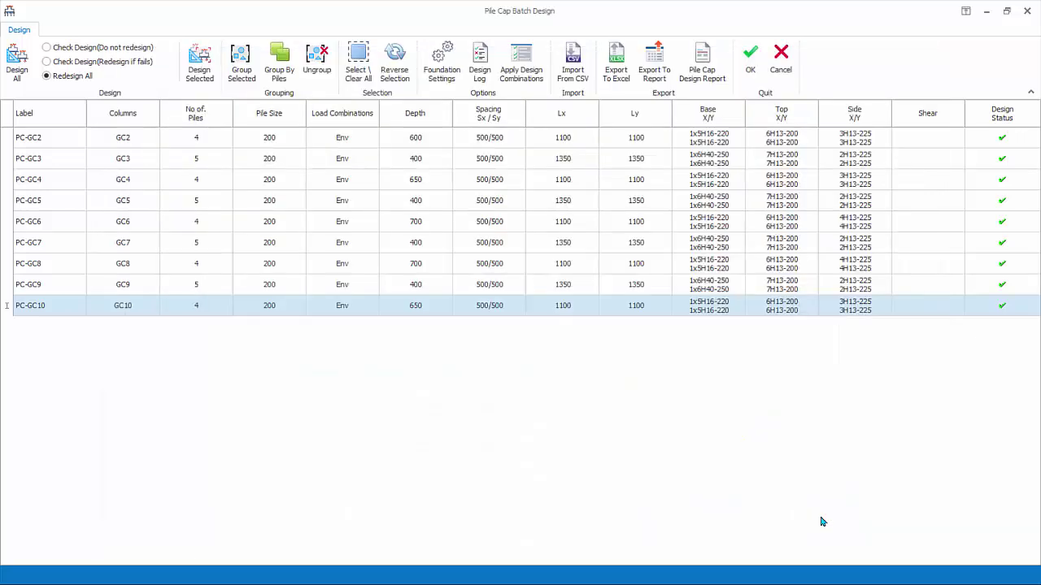
# Accept the batch design of pile caps PC-GC2 to PC-GC10 and clear the selection in the storey 0 plan.
pyautogui.click(751, 63)
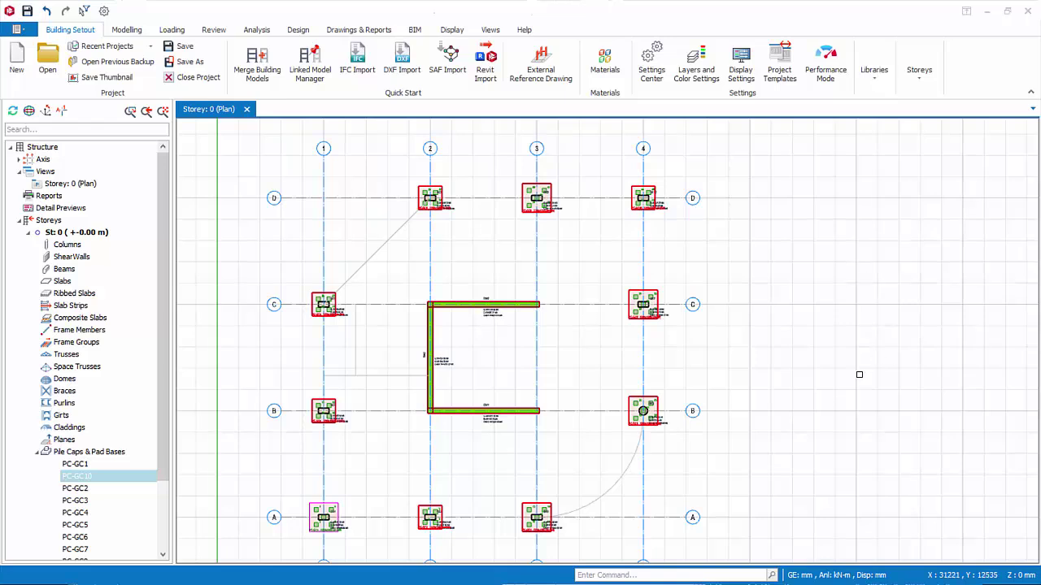
pyautogui.press('Escape')
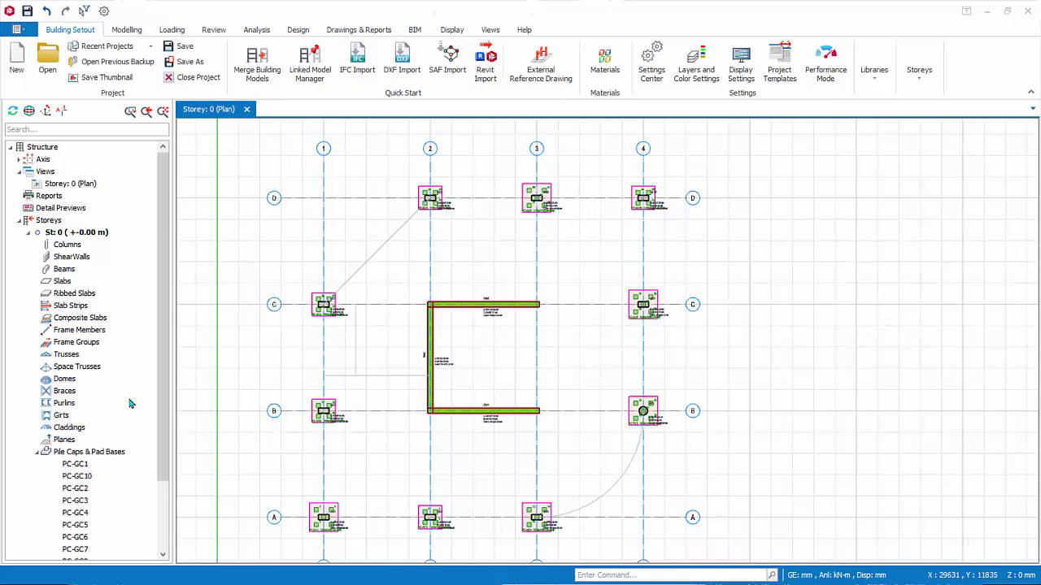
# Review pile caps PC-GC3, PC-GC5 and PC-GC7 together in the batch design table, and close it without changes.
pyautogui.click(168, 453)
pyautogui.moveTo(167, 455); pyautogui.dragTo(177, 534)
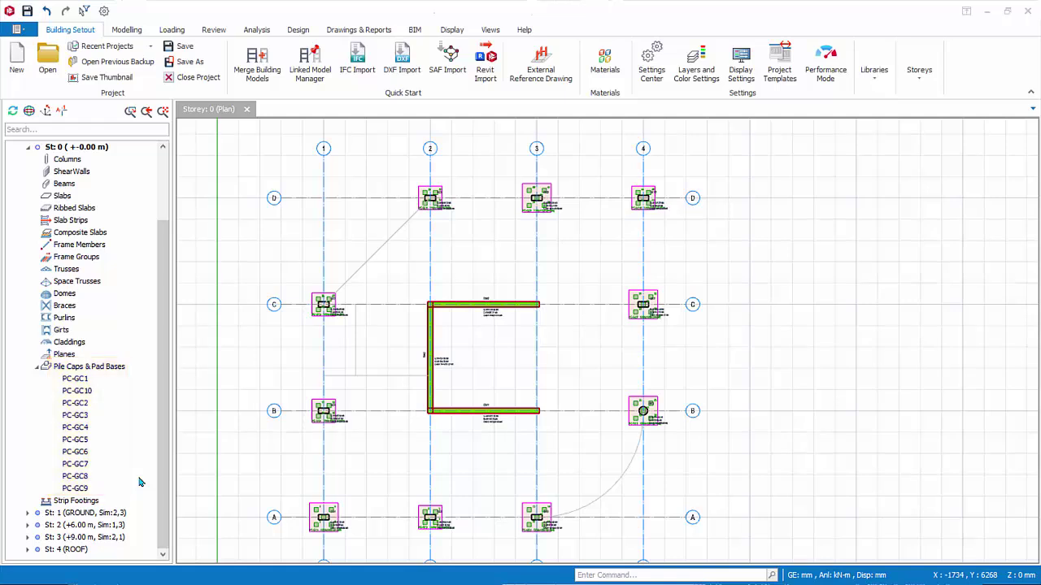
pyautogui.click(75, 417)
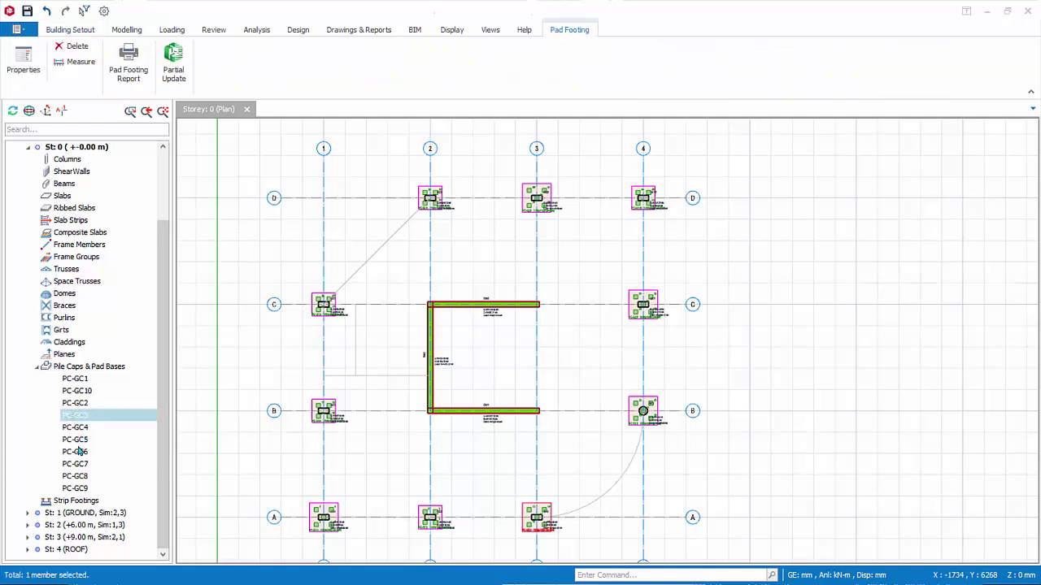
pyautogui.keyDown('ctrl'); pyautogui.click(75, 440); pyautogui.keyUp('ctrl')
pyautogui.keyDown('ctrl'); pyautogui.click(75, 464); pyautogui.keyUp('ctrl')
pyautogui.rightClick(71, 466)
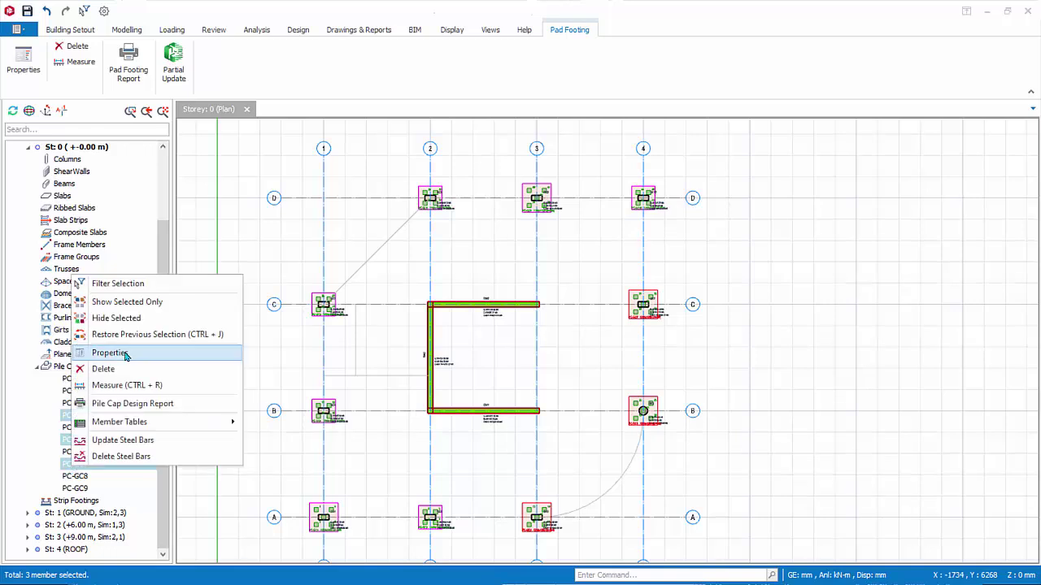
pyautogui.click(110, 353)
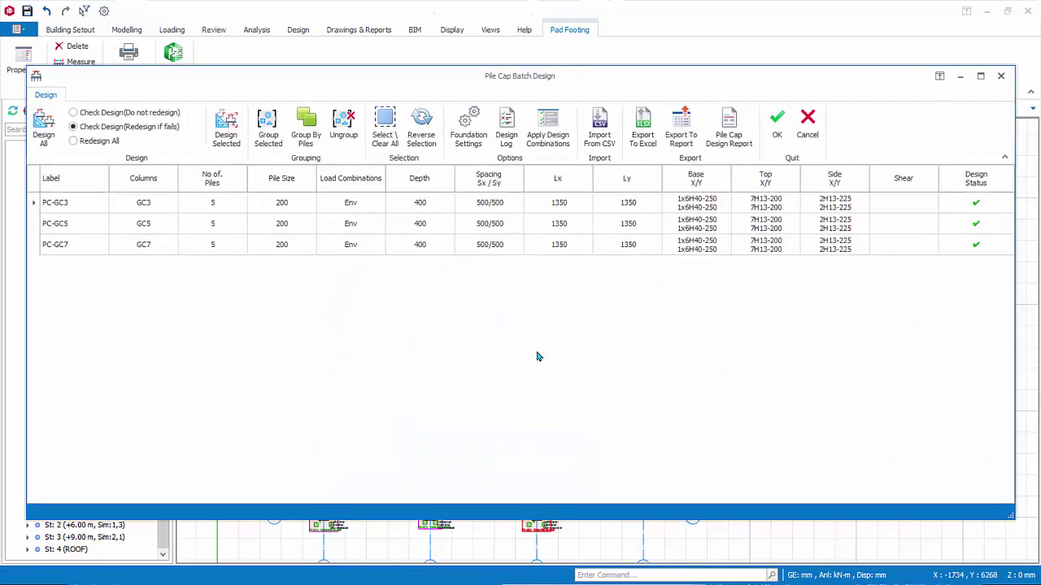
pyautogui.click(807, 130)
# Generate the pad base and pile cap detail drawings for storey 0 and examine the first pile cap details up close.
pyautogui.click(368, 31)
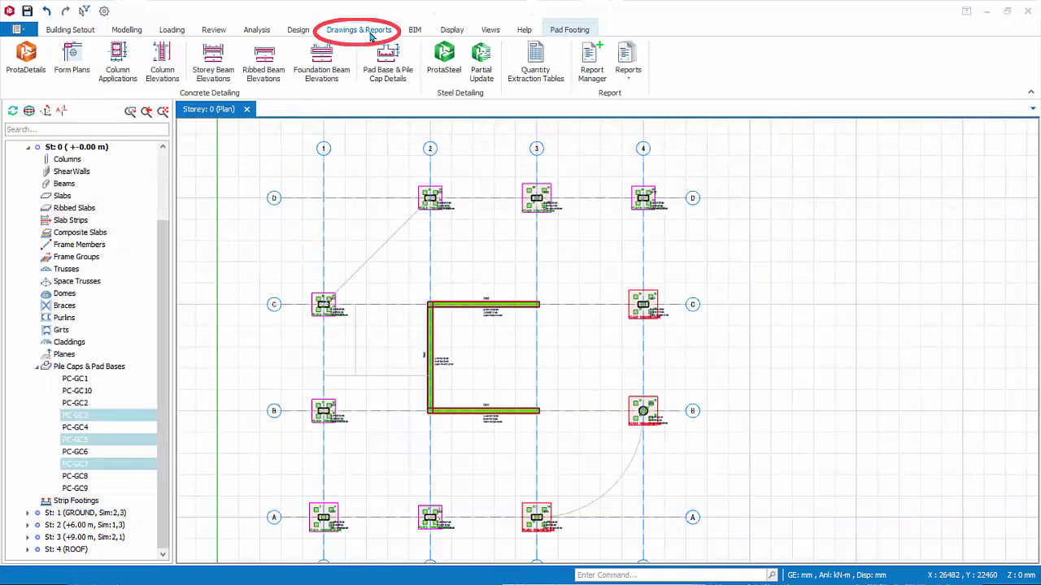
pyautogui.click(394, 72)
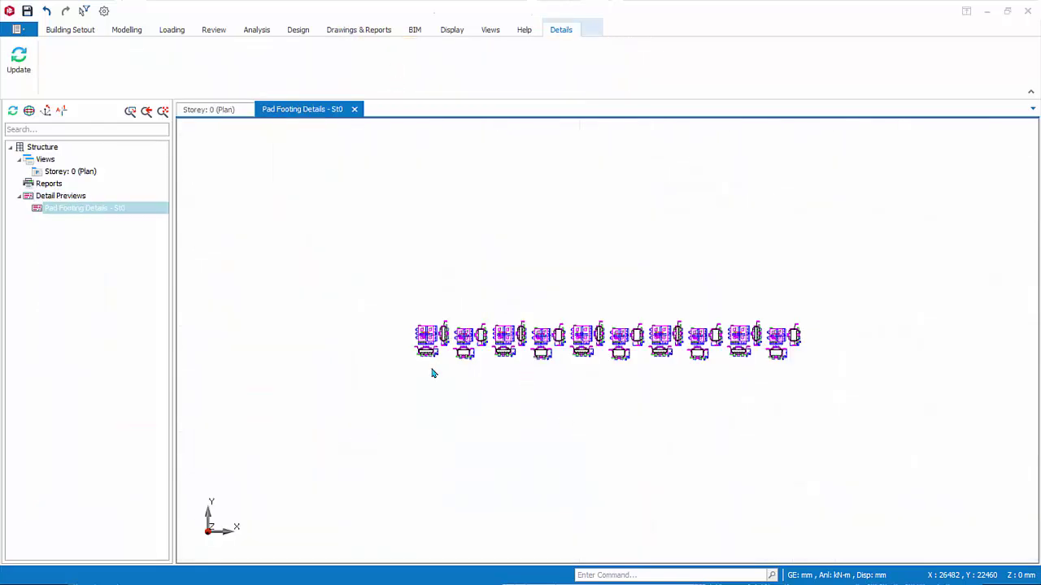
pyautogui.scroll(6, 433, 373)
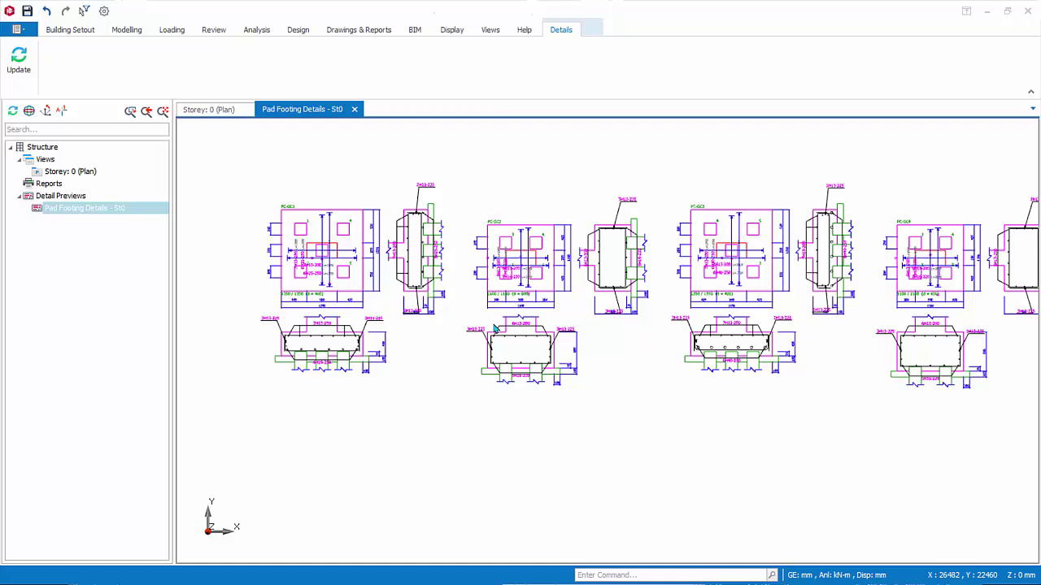
pyautogui.scroll(2, 495, 327)
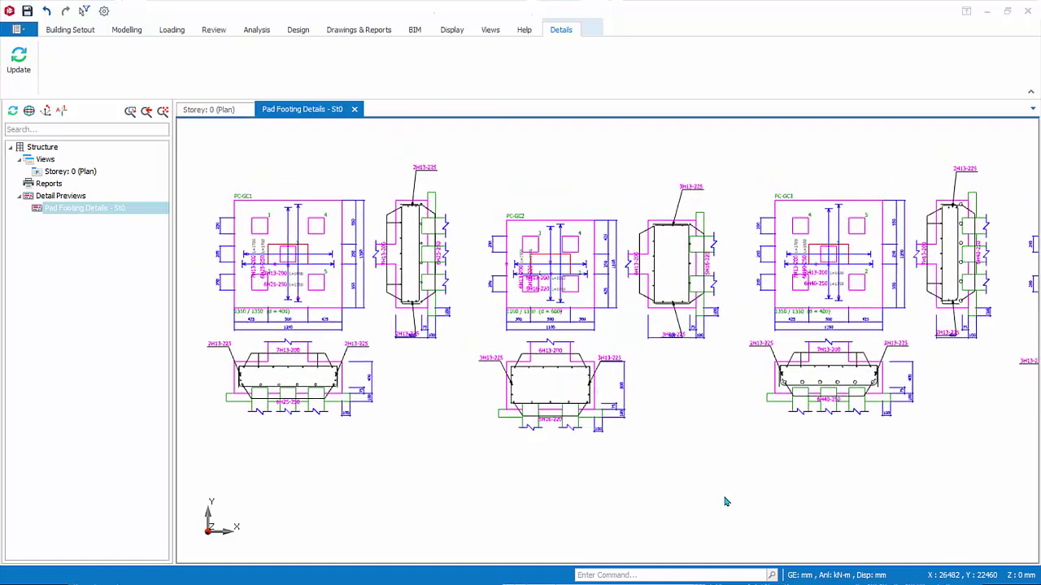